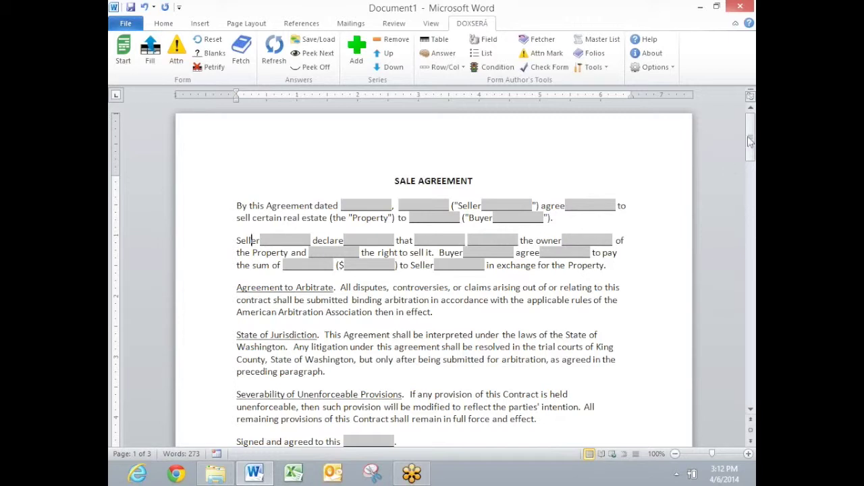
# Choose the pronoun [he] for the seller in the questionnaire table and fill the sale agreement with the answers.
pyautogui.moveTo(749, 140); pyautogui.dragTo(752, 336)
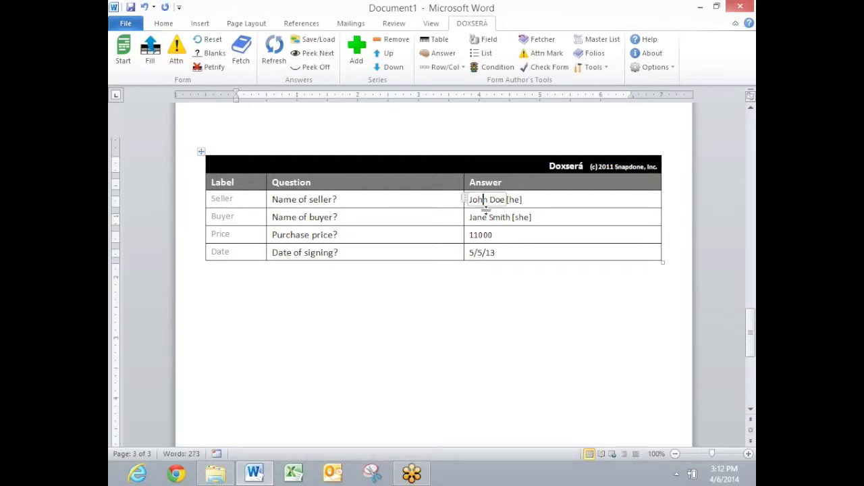
pyautogui.click(511, 199)
pyautogui.click(528, 200)
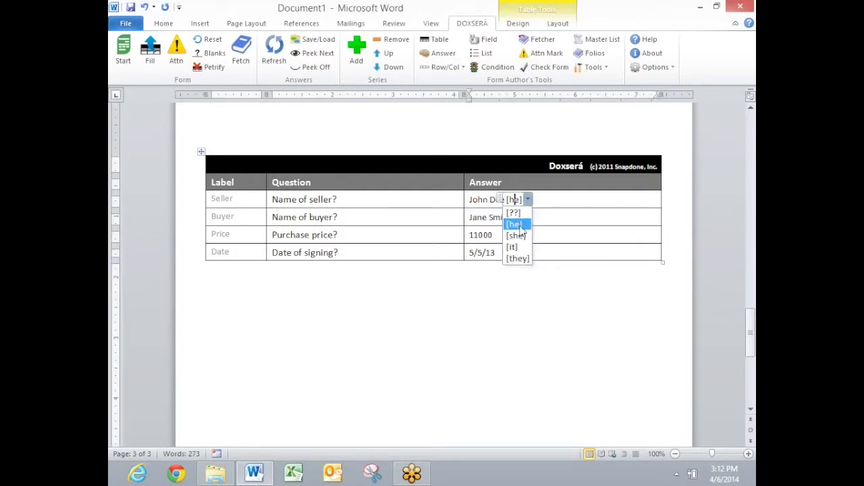
pyautogui.click(514, 224)
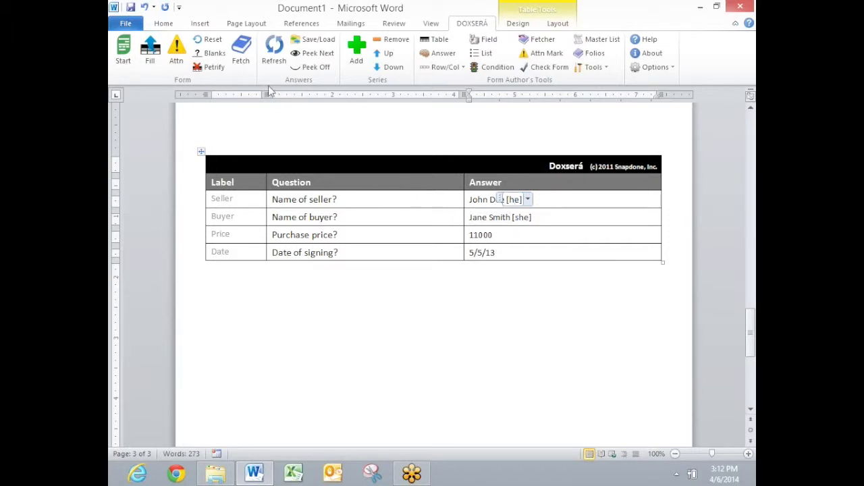
pyautogui.click(151, 61)
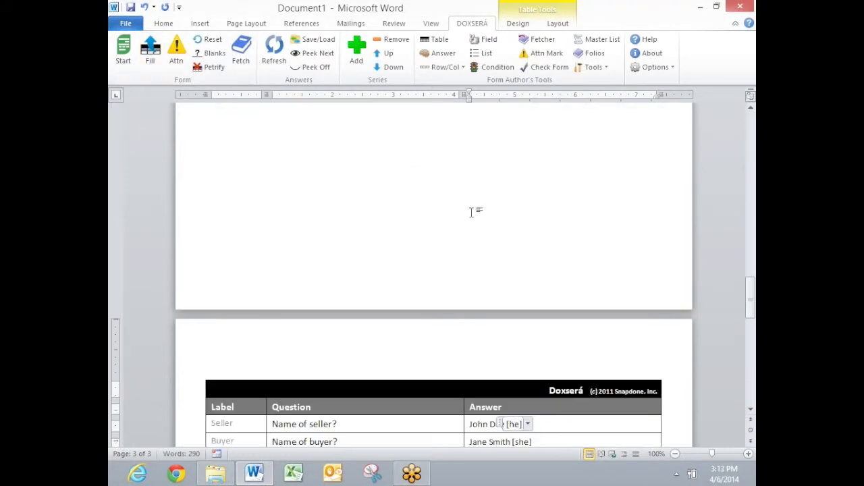
# Examine the filled sale agreement, comparing the date formats, the price in words and figures, and the pronouns and verb forms.
pyautogui.scroll(15, 473, 213)
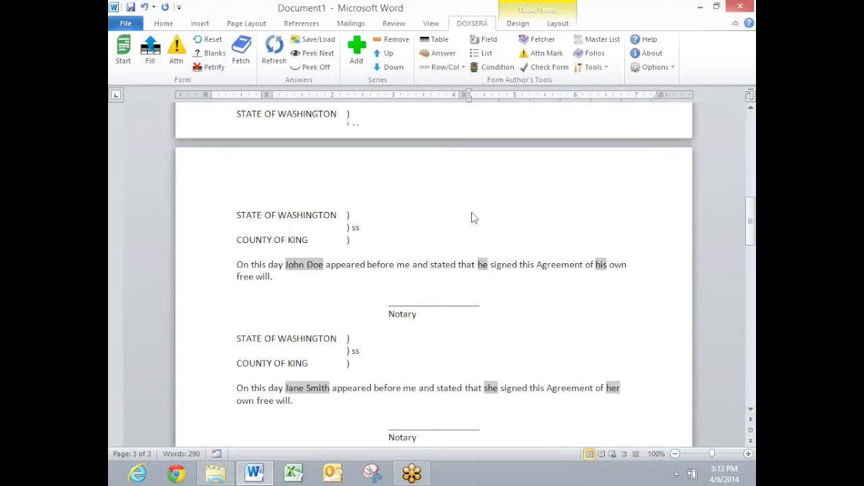
pyautogui.scroll(2, 473, 213)
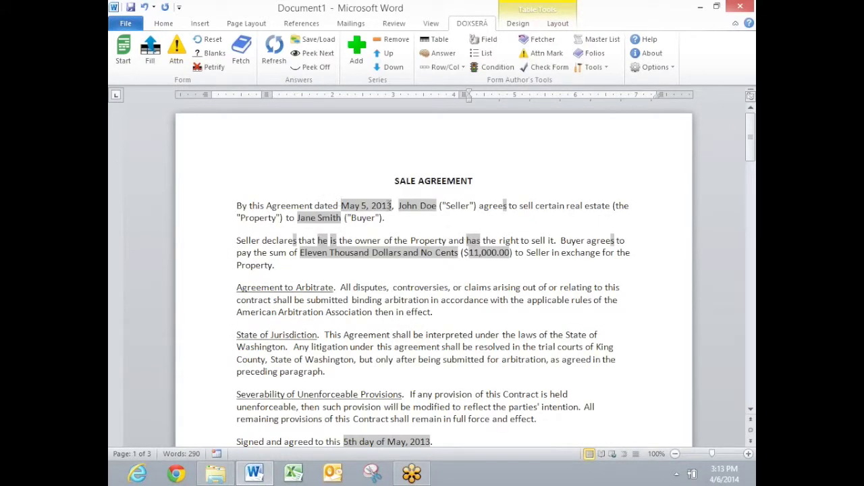
pyautogui.moveTo(342, 205); pyautogui.dragTo(392, 205)
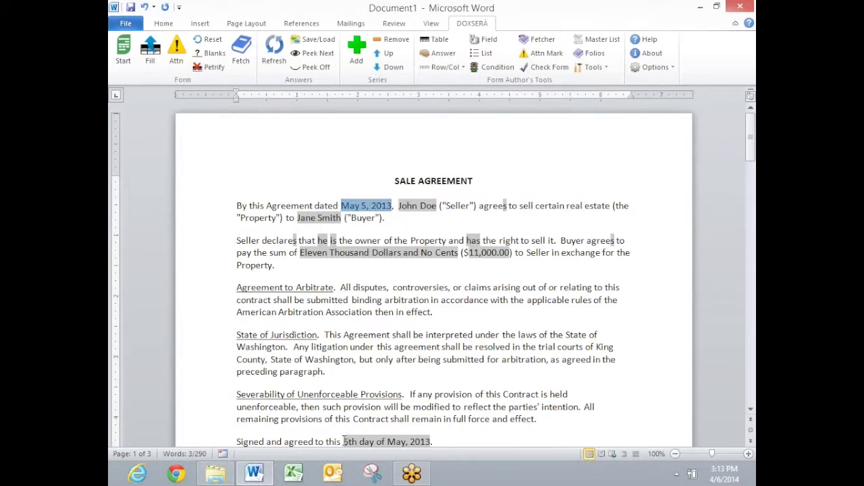
pyautogui.moveTo(344, 442); pyautogui.dragTo(430, 442)
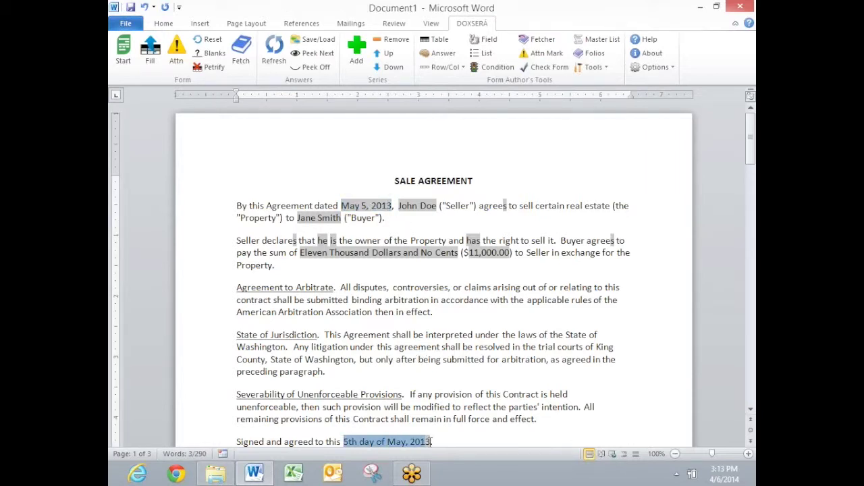
pyautogui.hotkey('shift', 'Down')
pyautogui.hotkey('shift', 'Down')
pyautogui.hotkey('shift', 'Down')
pyautogui.hotkey('shift', 'Down')
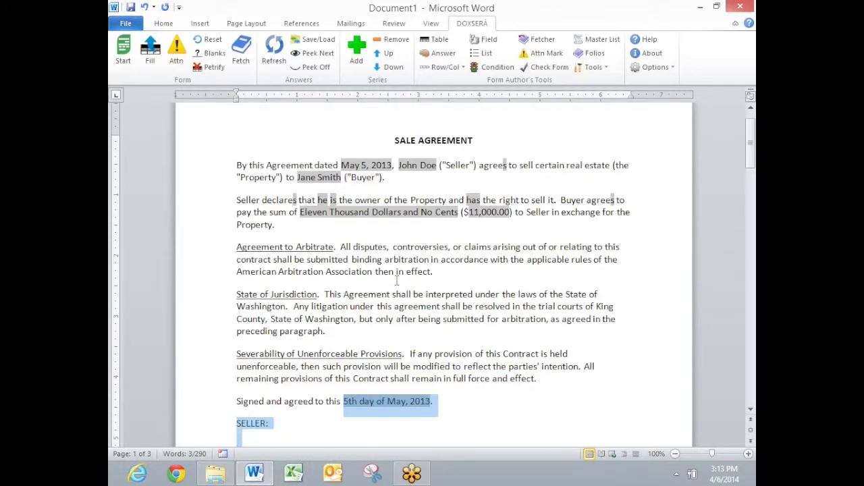
pyautogui.click(450, 182)
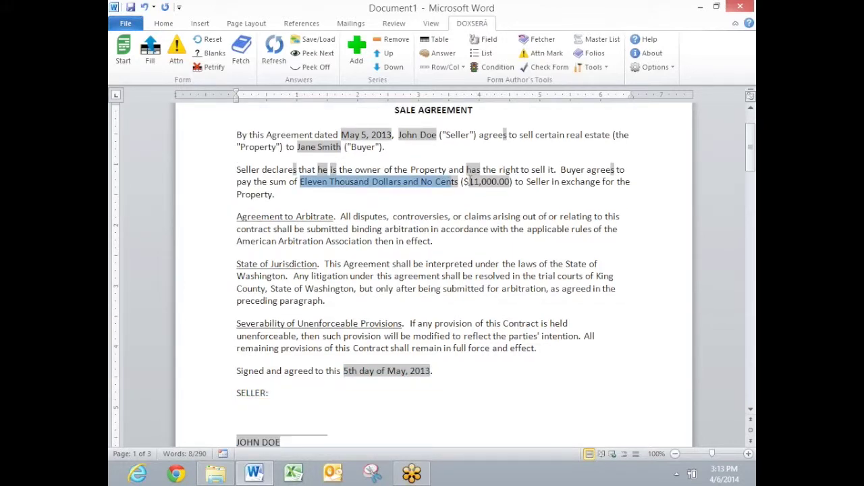
pyautogui.moveTo(469, 181); pyautogui.dragTo(515, 182)
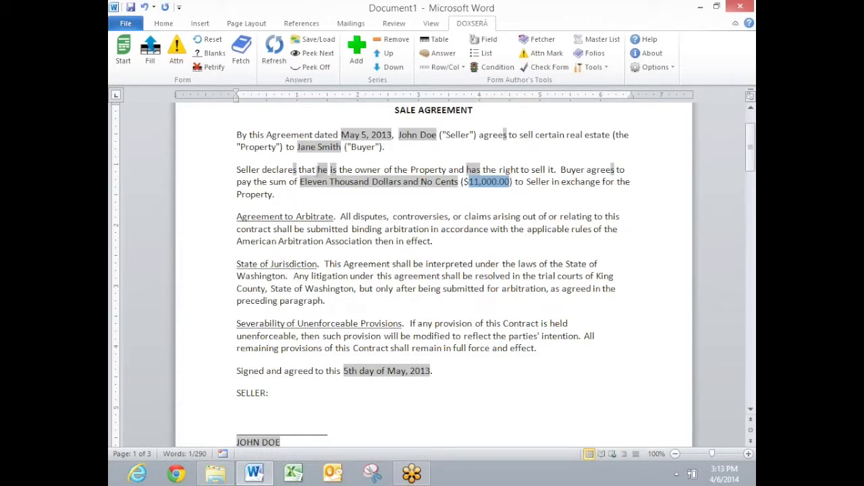
pyautogui.moveTo(319, 170); pyautogui.dragTo(266, 170)
pyautogui.moveTo(341, 172); pyautogui.dragTo(483, 179)
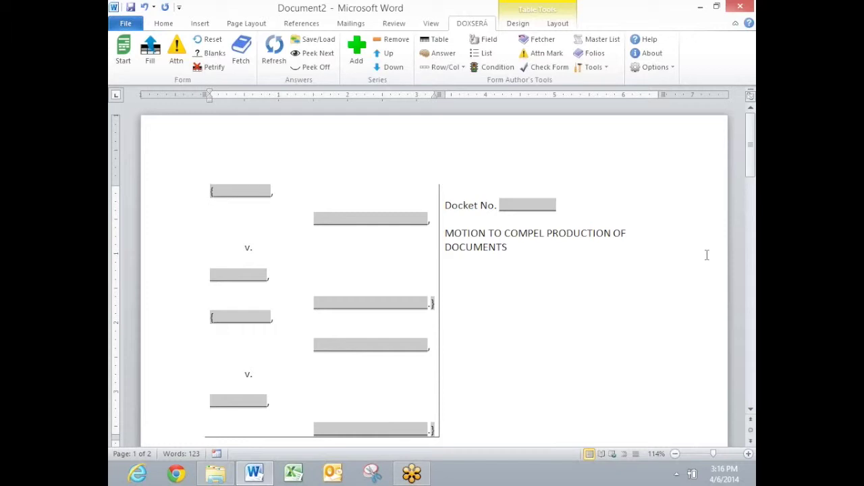
# Load all saved answers from the selected case file in the Answers folder into the motion form's questionnaire.
pyautogui.scroll(-10, 706, 256)
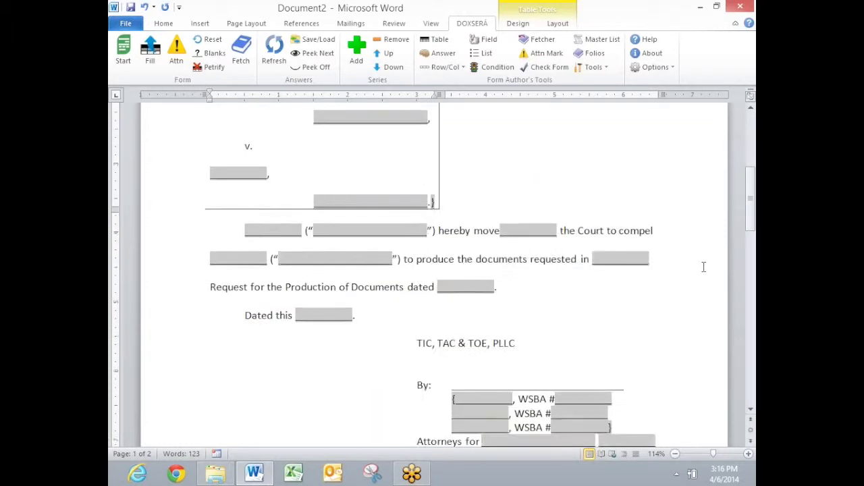
pyautogui.scroll(-8, 704, 267)
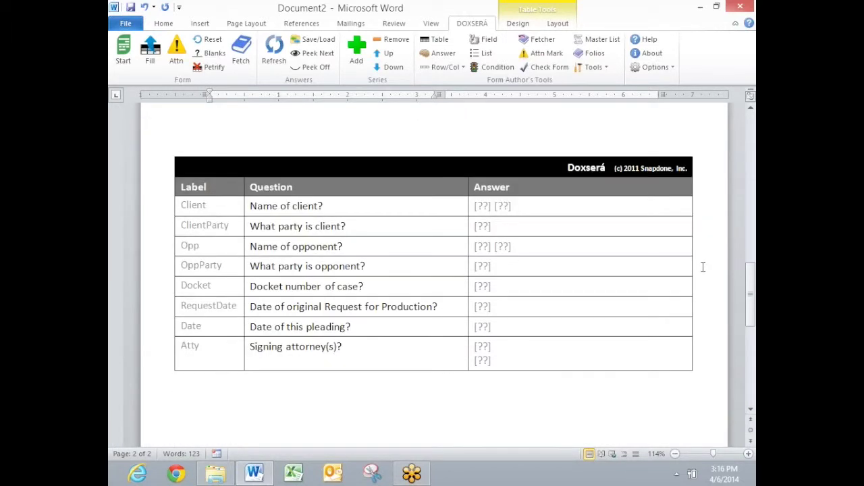
pyautogui.click(387, 207)
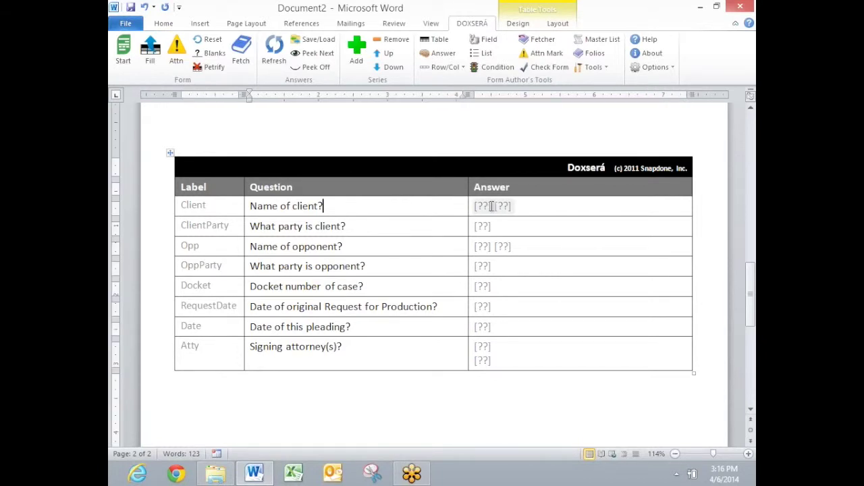
pyautogui.click(313, 39)
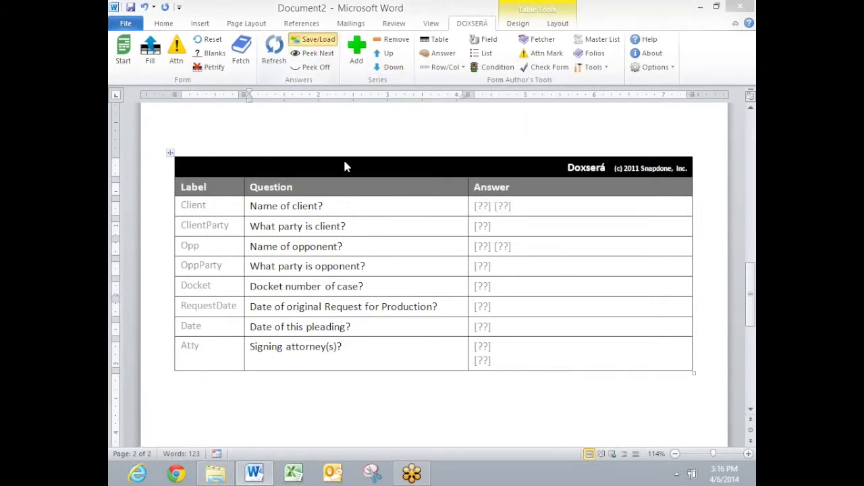
pyautogui.click(350, 114)
pyautogui.click(350, 116)
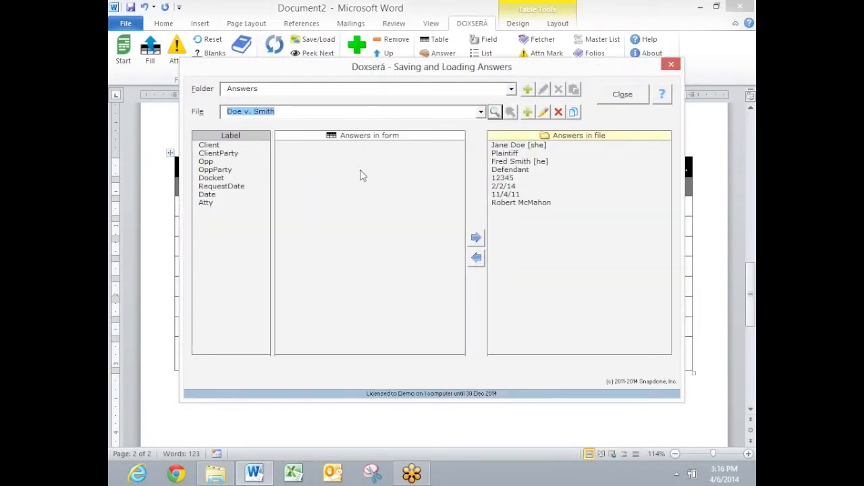
pyautogui.click(476, 257)
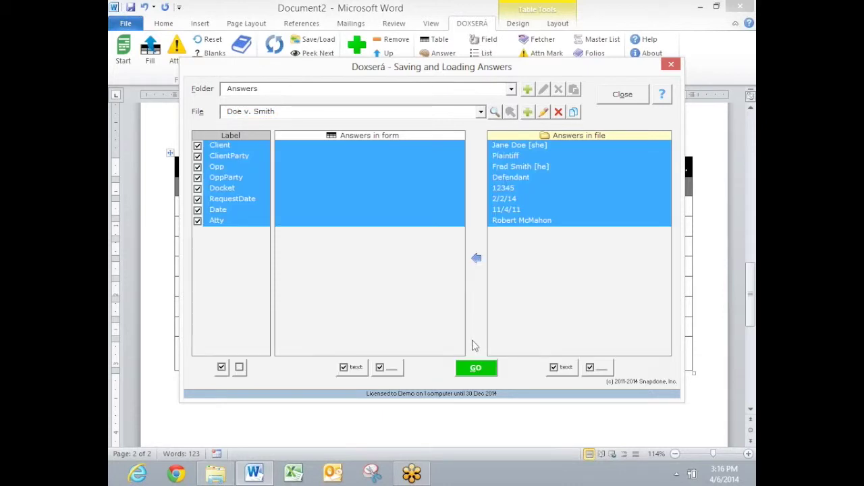
pyautogui.click(477, 368)
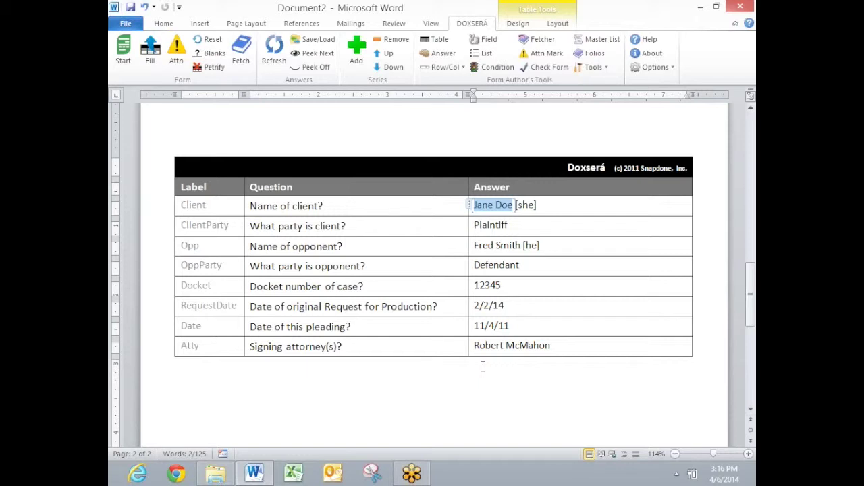
# Change the signing attorney answer to the first attorney in the list of choices.
pyautogui.click(503, 345)
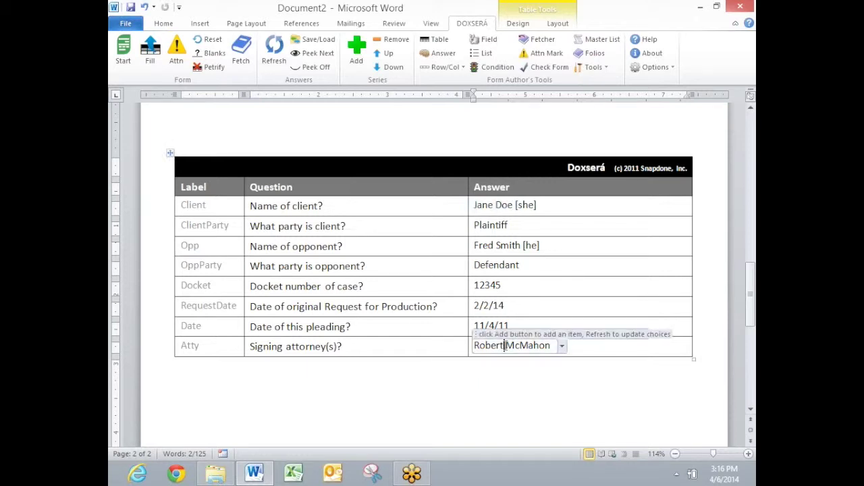
pyautogui.click(562, 346)
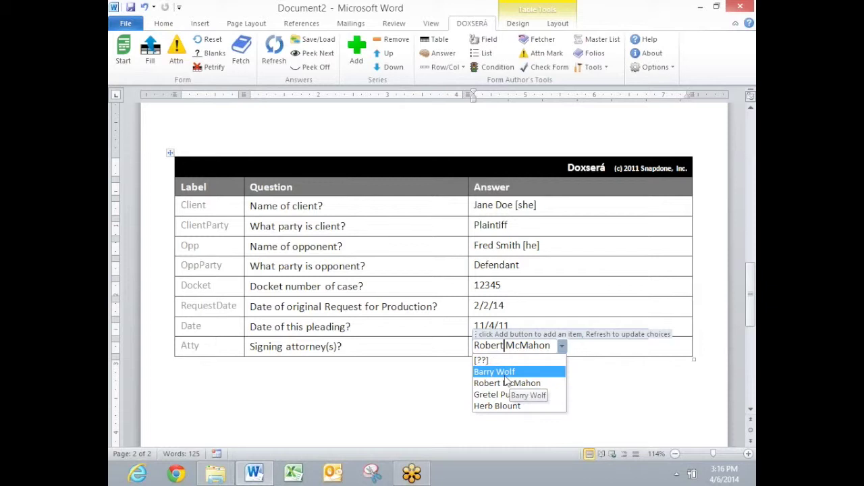
pyautogui.press('Down')
pyautogui.press('Down')
pyautogui.press('Down')
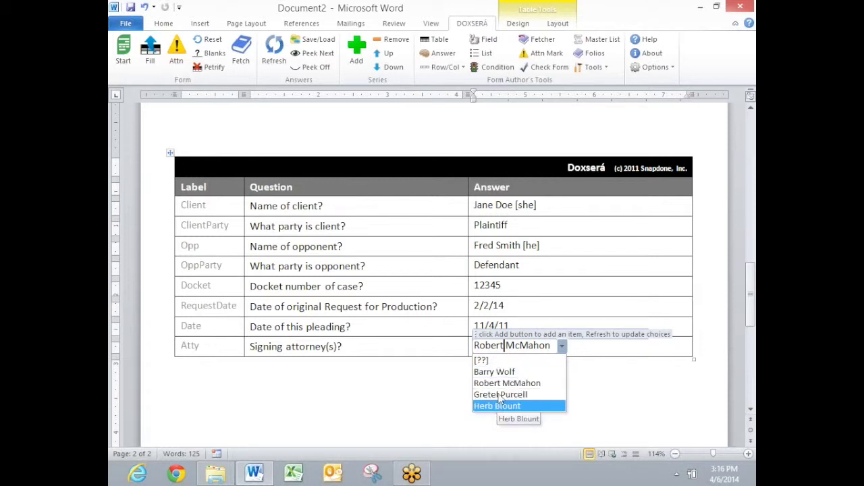
pyautogui.press('Up')
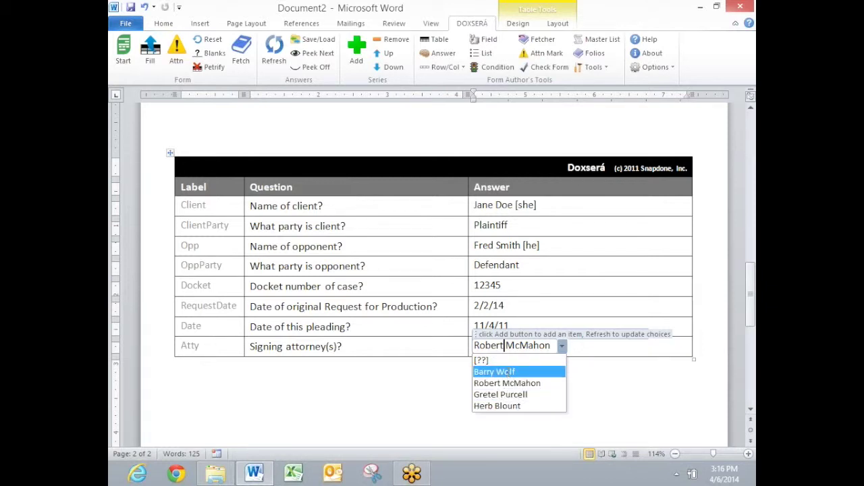
pyautogui.click(497, 371)
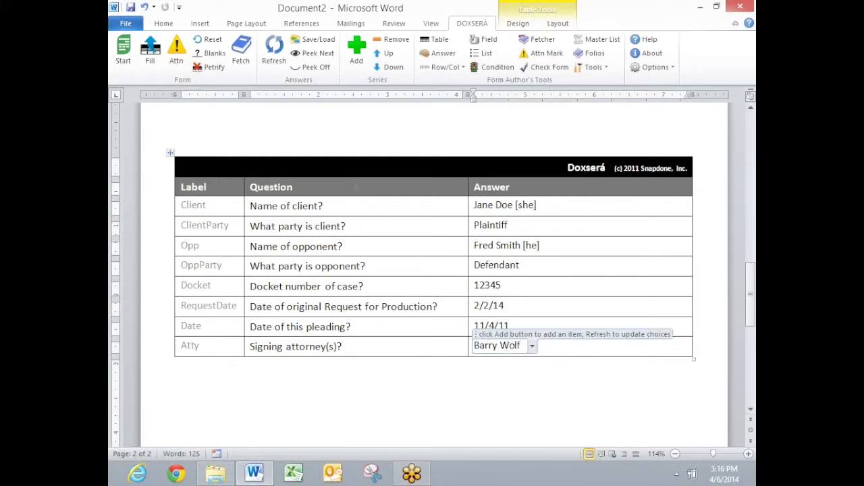
# Fill the motion to compel with the answers and check the attorney's name and WSBA number in the signature block.
pyautogui.click(150, 54)
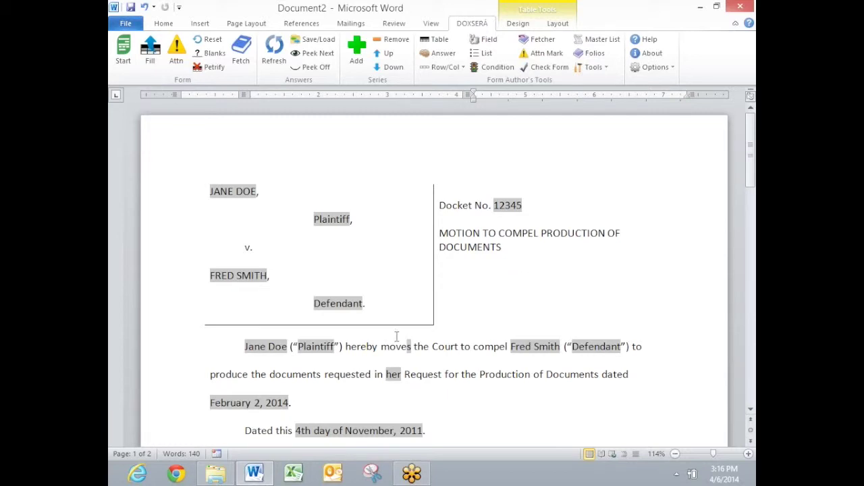
pyautogui.scroll(-5, 397, 336)
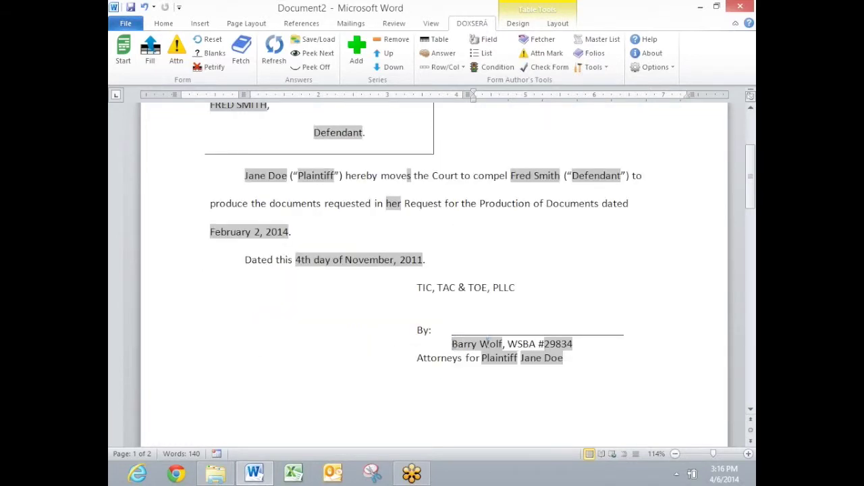
pyautogui.doubleClick(483, 344)
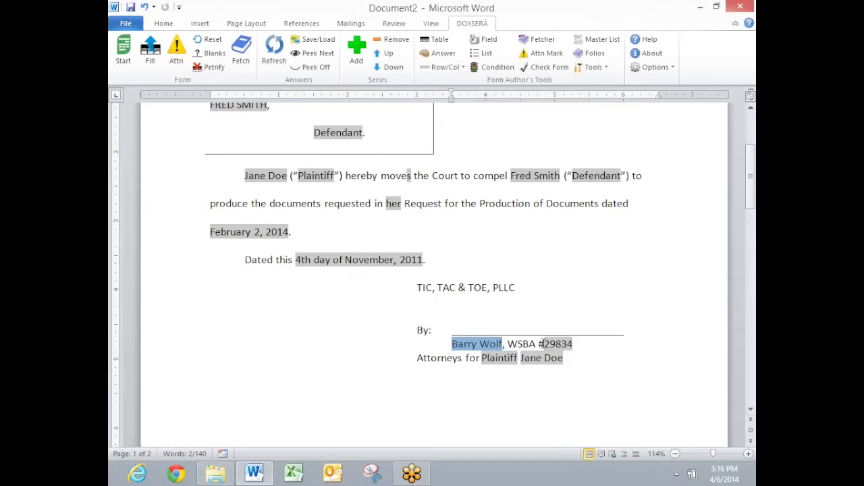
pyautogui.moveTo(544, 344); pyautogui.dragTo(576, 345)
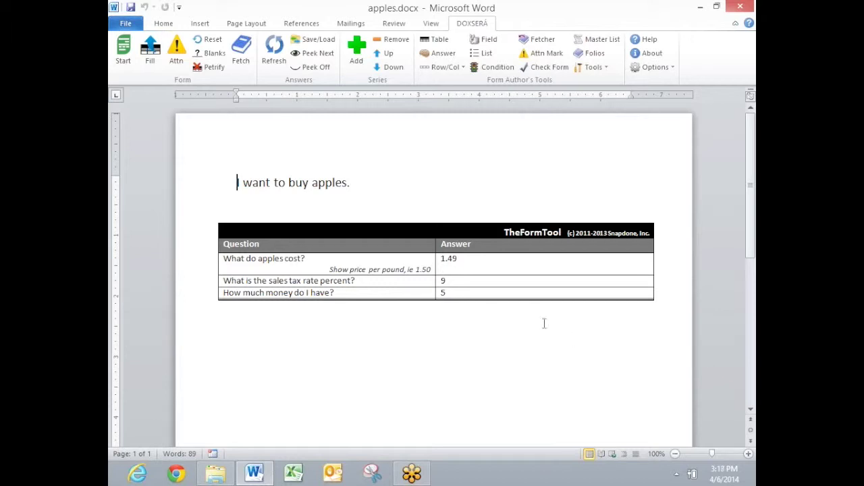
# Fill the apples form from its price, sales tax and money answers, and examine the calculated quantity, cost and remainder.
pyautogui.click(451, 258)
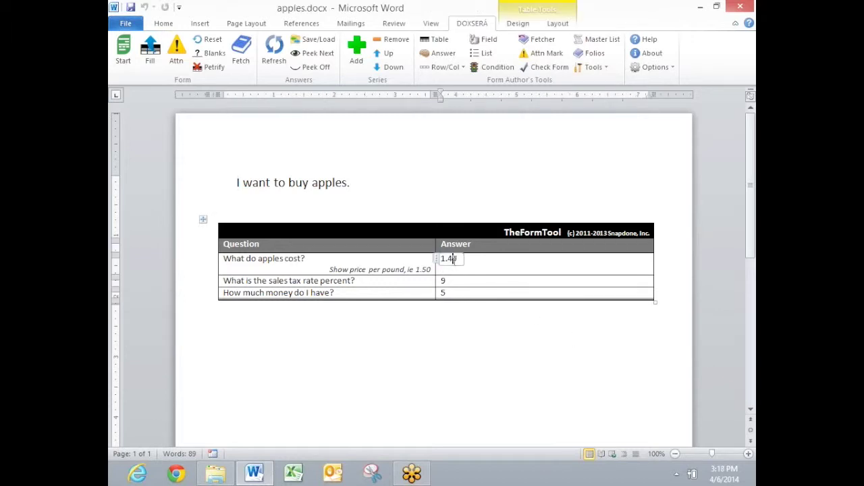
pyautogui.click(446, 280)
pyautogui.click(444, 292)
pyautogui.click(151, 58)
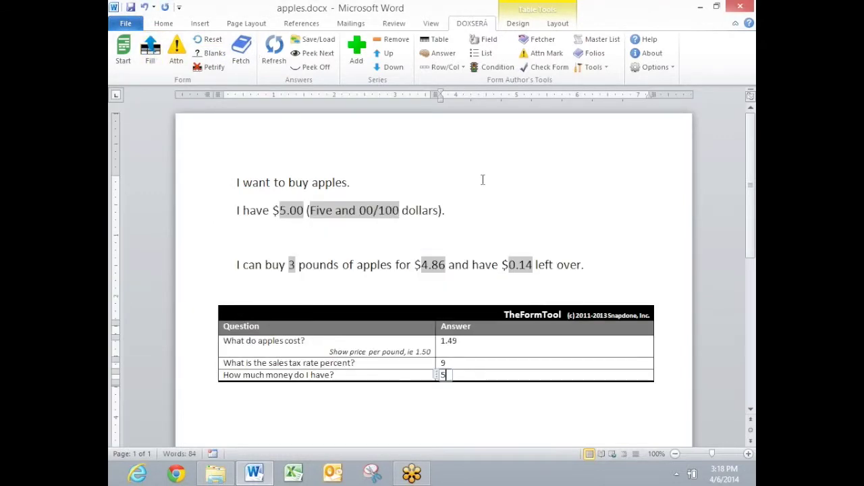
pyautogui.moveTo(276, 210); pyautogui.dragTo(404, 211)
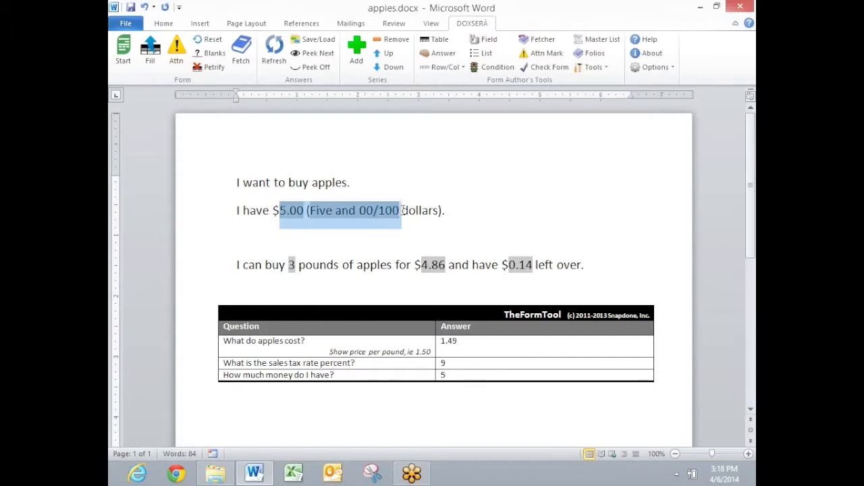
pyautogui.moveTo(288, 264); pyautogui.dragTo(299, 264)
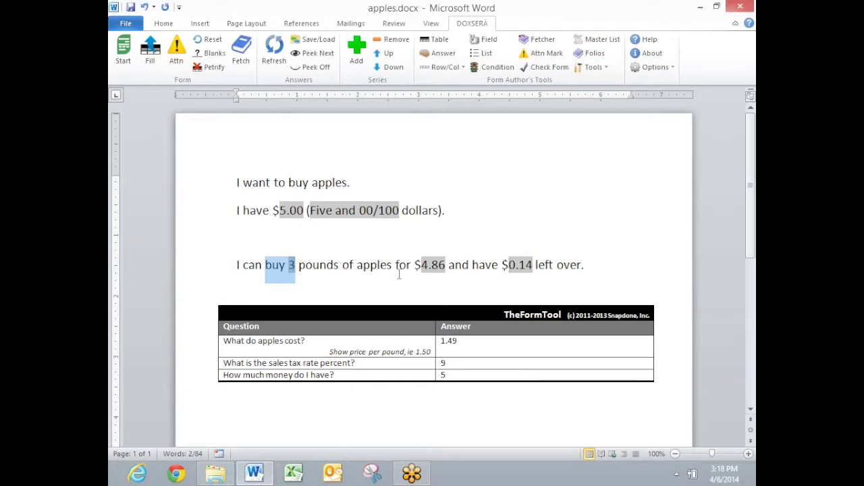
pyautogui.moveTo(414, 266); pyautogui.dragTo(445, 268)
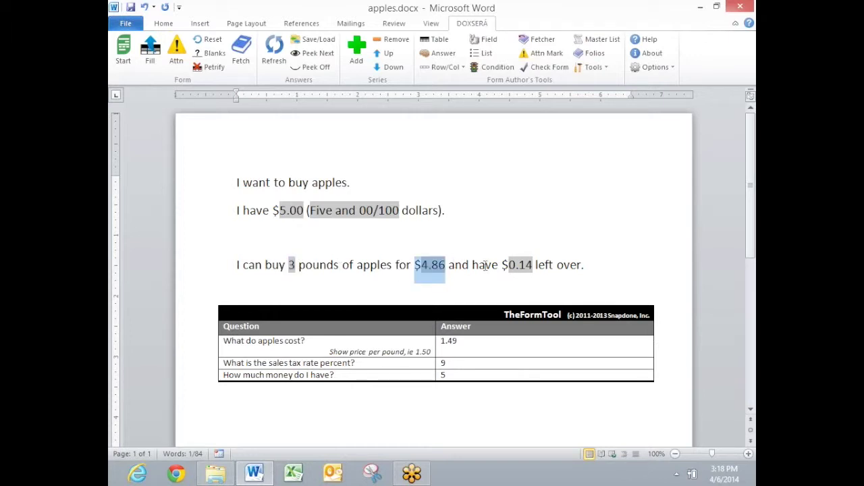
pyautogui.moveTo(508, 267); pyautogui.dragTo(534, 263)
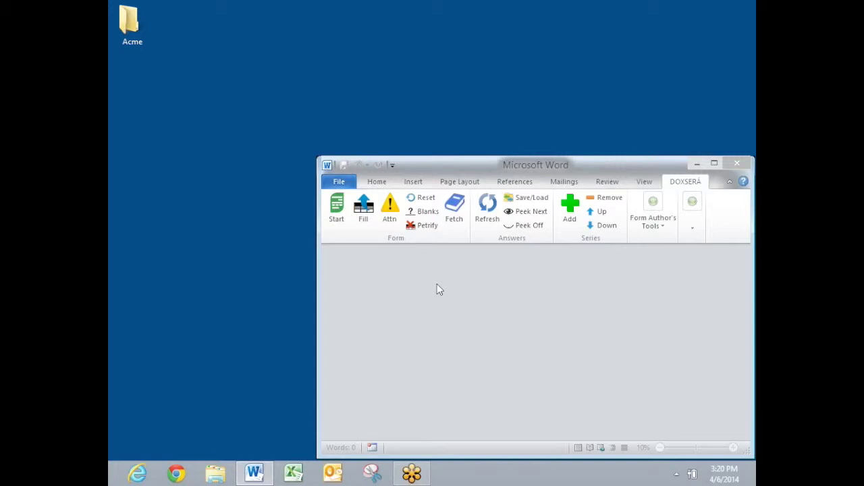
# Start a form set from the Legal category's Corporate set with annual vote, bylaws, certificates and minutes.
pyautogui.click(340, 212)
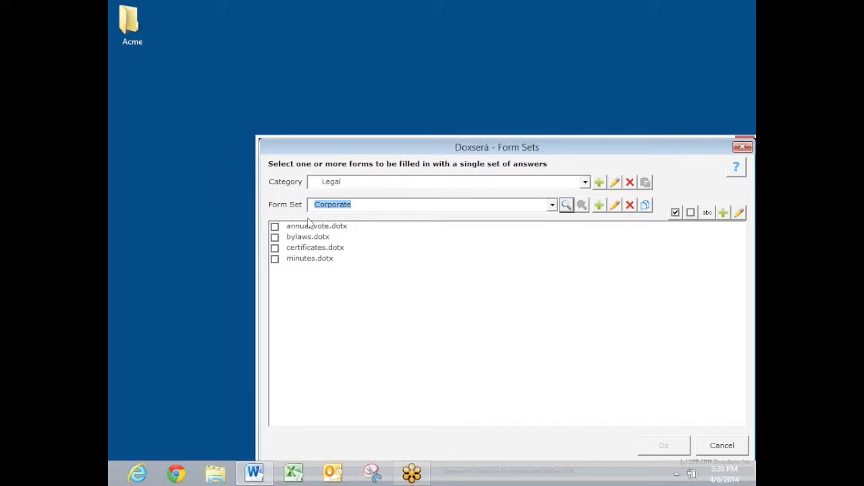
pyautogui.click(275, 228)
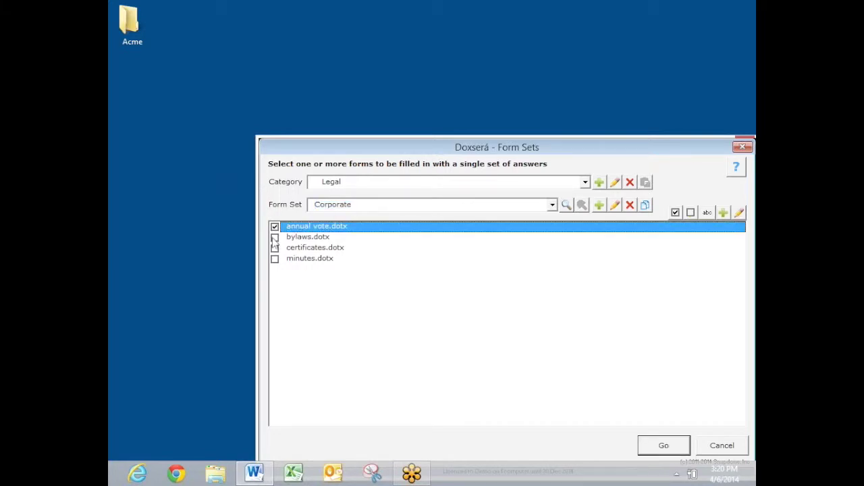
pyautogui.click(275, 238)
pyautogui.click(275, 247)
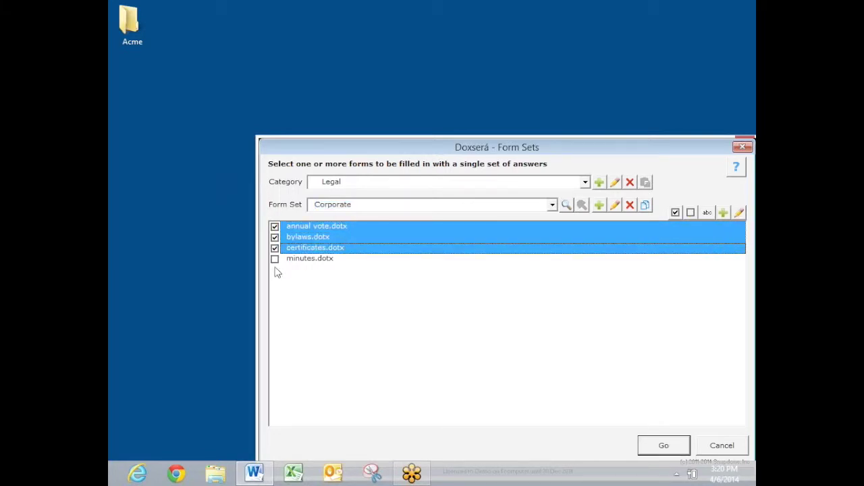
pyautogui.click(275, 260)
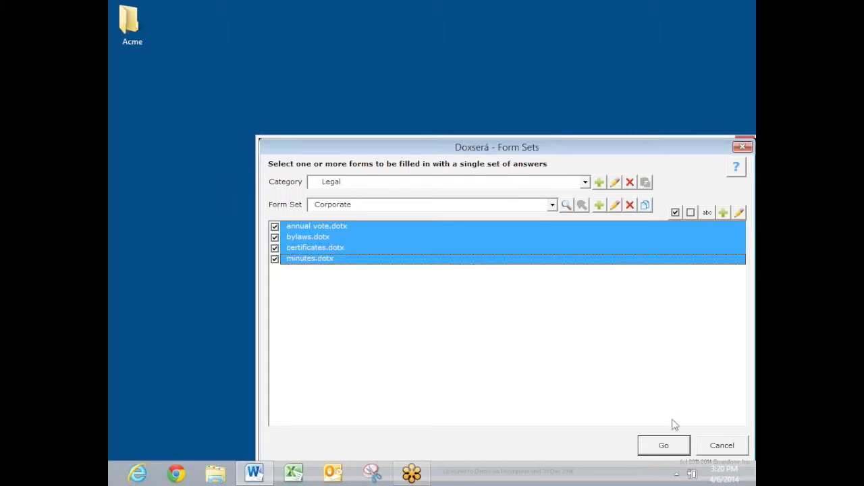
pyautogui.click(665, 447)
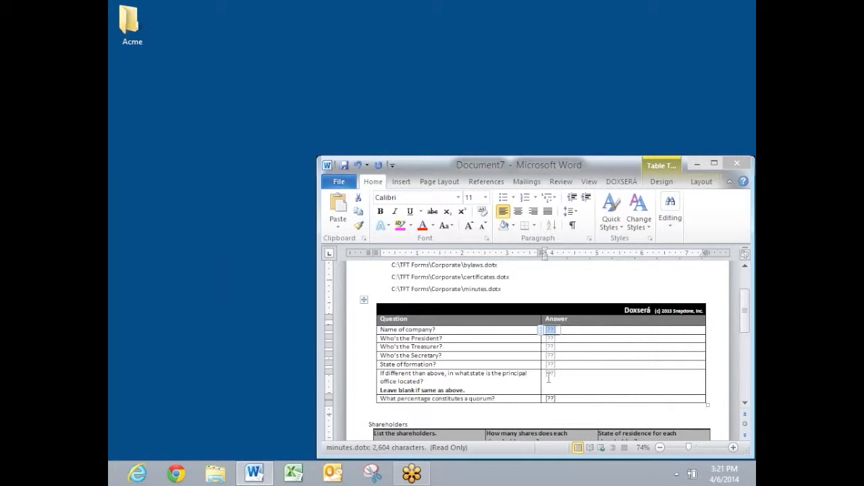
# Load all saved answers from the Acme, Inc. file in the Answers folder into the form set's questionnaire.
pyautogui.scroll(-1, 526, 370)
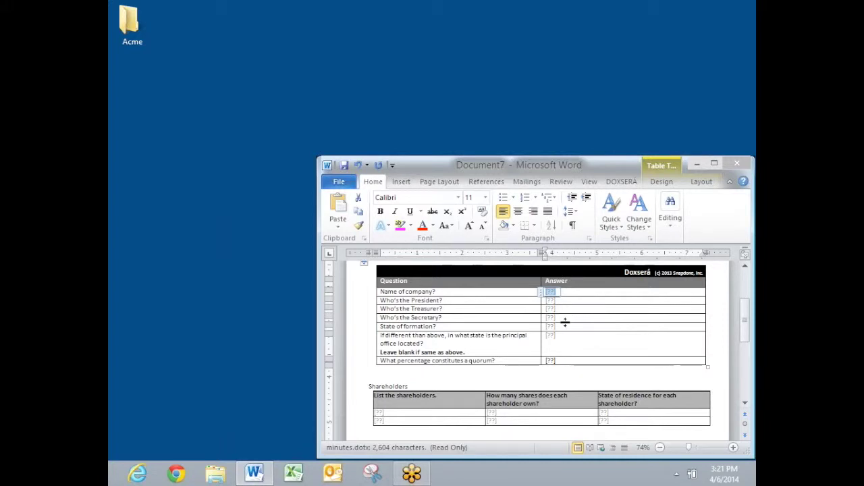
pyautogui.click(622, 182)
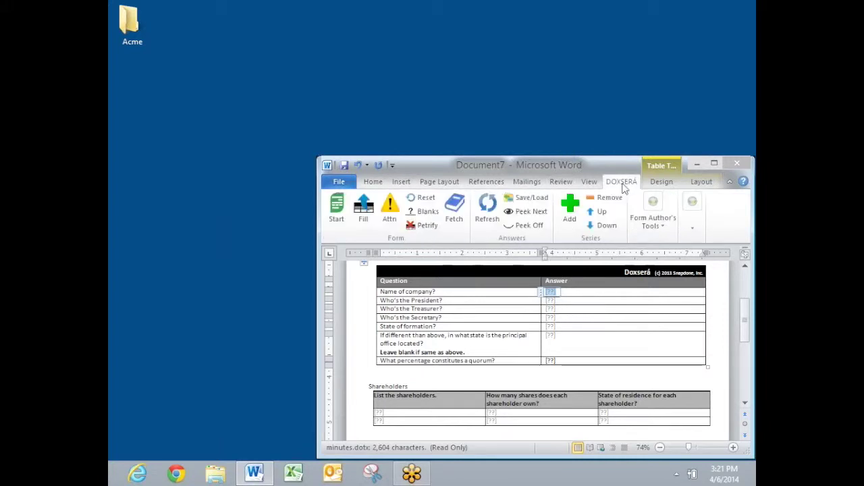
pyautogui.click(525, 197)
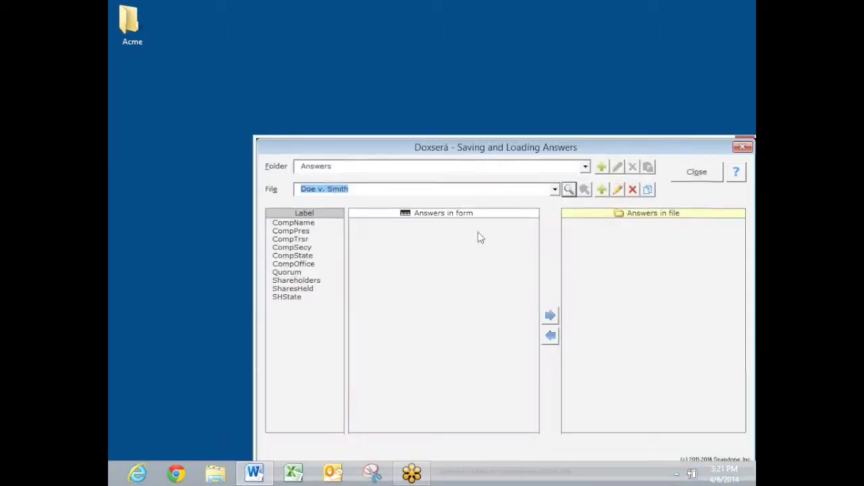
pyautogui.click(345, 190)
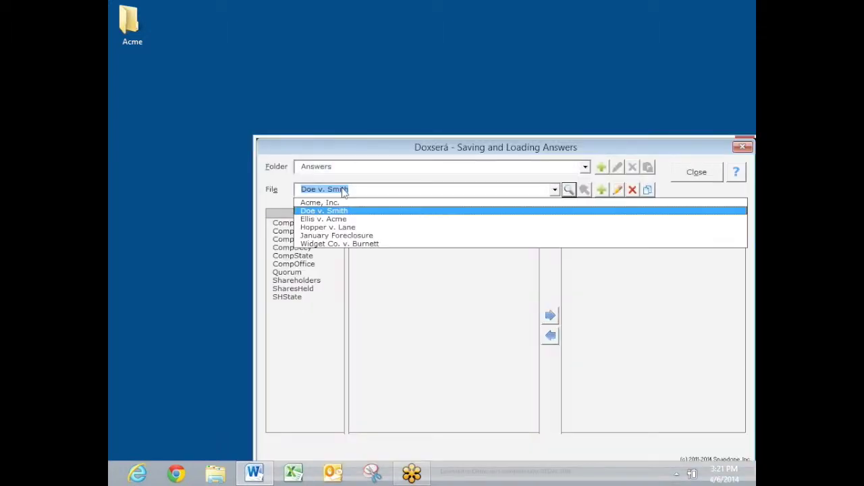
pyautogui.press('Return')
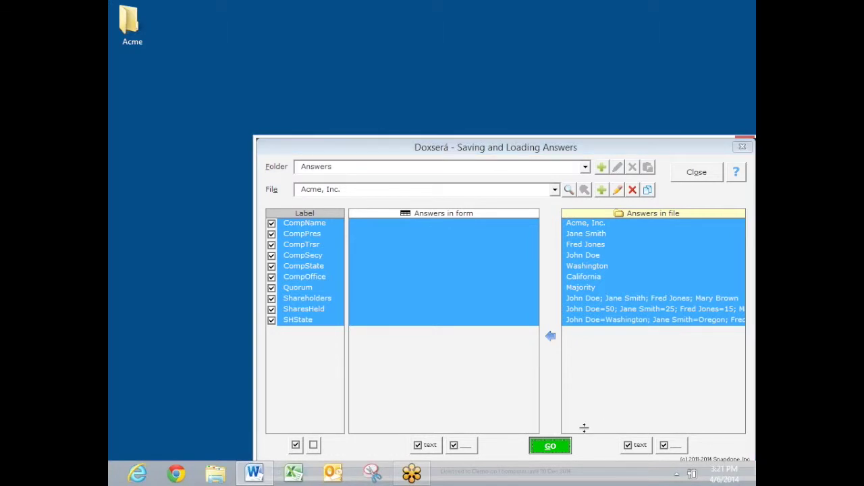
pyautogui.press('Return')
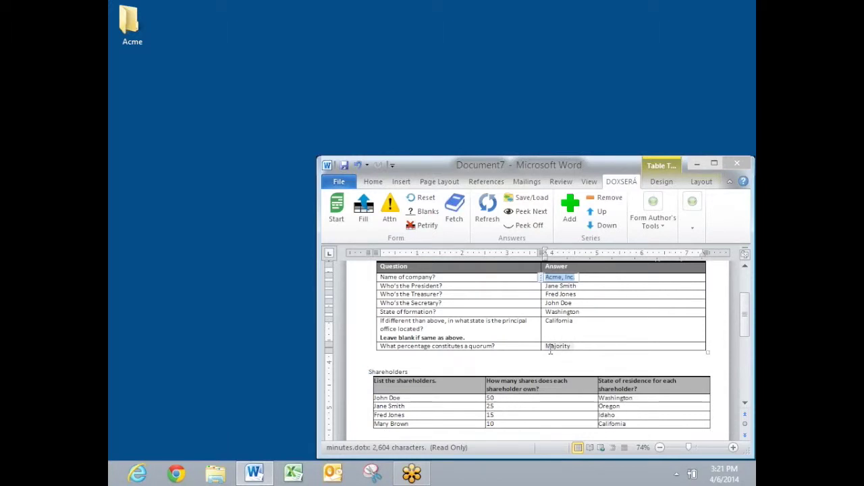
# Fill in the Corporate form set with the Petrify option, leaving the finished documents open and unnamed.
pyautogui.scroll(4, 551, 351)
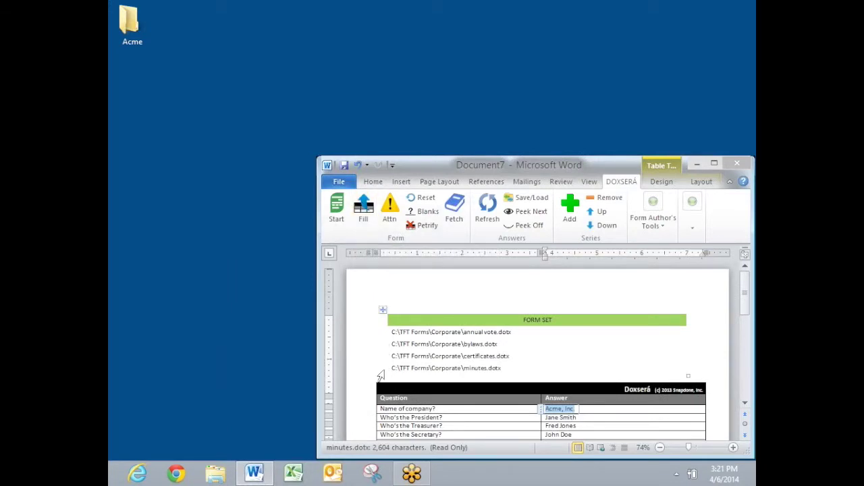
pyautogui.click(366, 221)
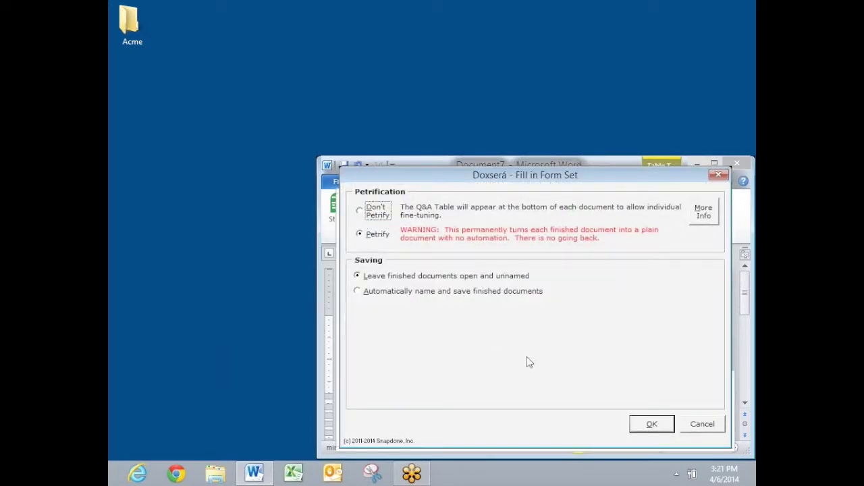
pyautogui.click(646, 426)
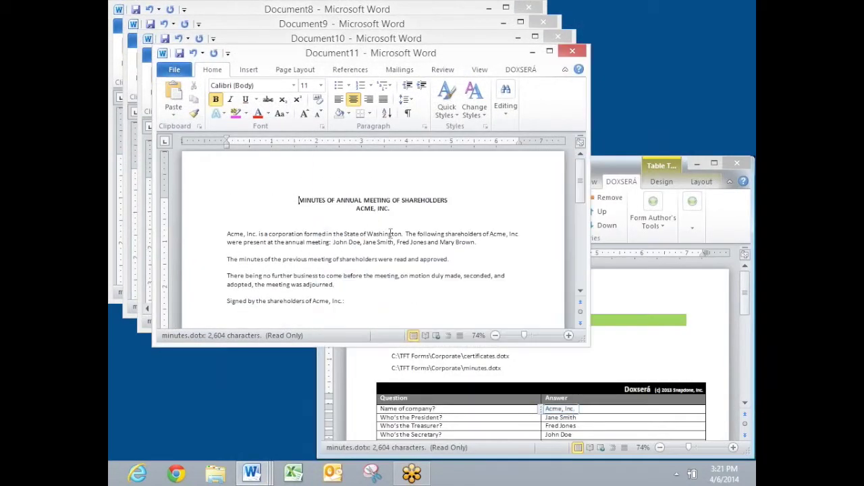
# Review the filled shareholder meeting minutes down to the signature lines, and close the document without saving.
pyautogui.scroll(-3, 424, 263)
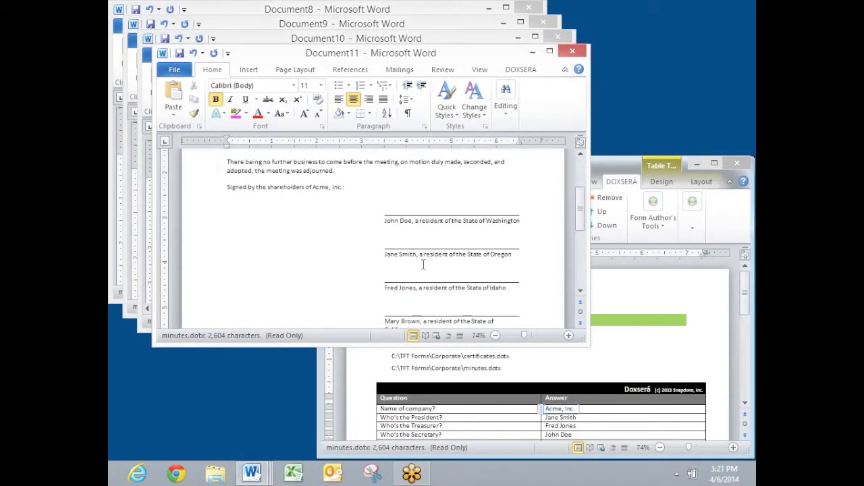
pyautogui.scroll(-1, 424, 264)
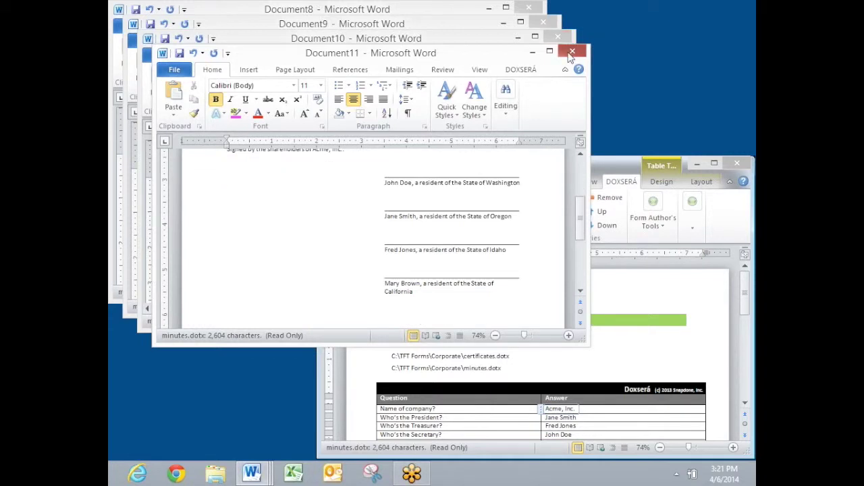
pyautogui.click(573, 51)
pyautogui.click(430, 251)
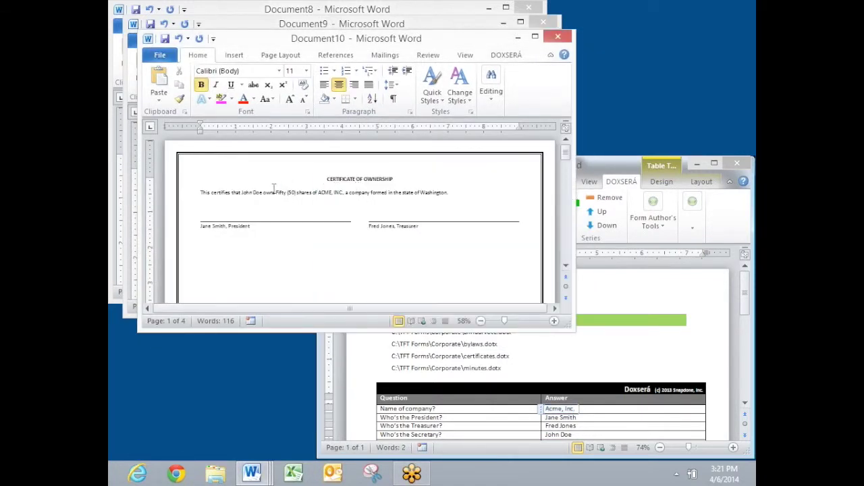
# Examine the shareholder name and share count on the certificates of ownership, and close the document without saving.
pyautogui.moveTo(231, 192); pyautogui.dragTo(302, 196)
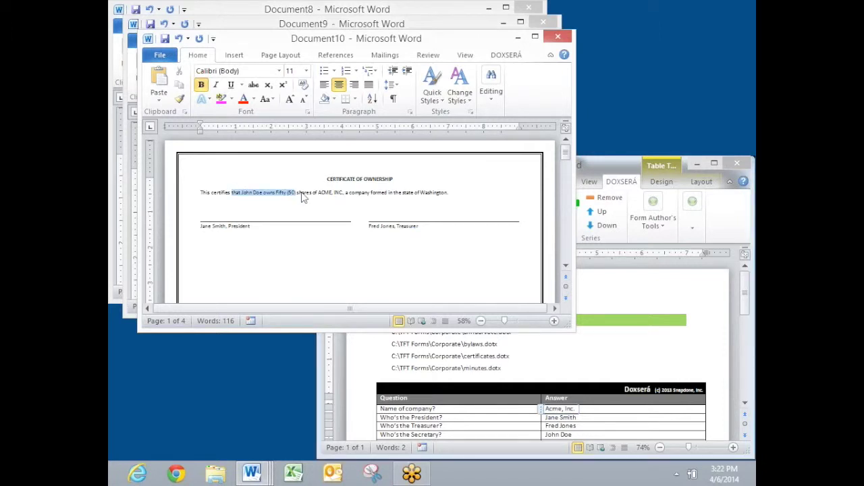
pyautogui.scroll(-10, 352, 206)
pyautogui.scroll(-1, 351, 210)
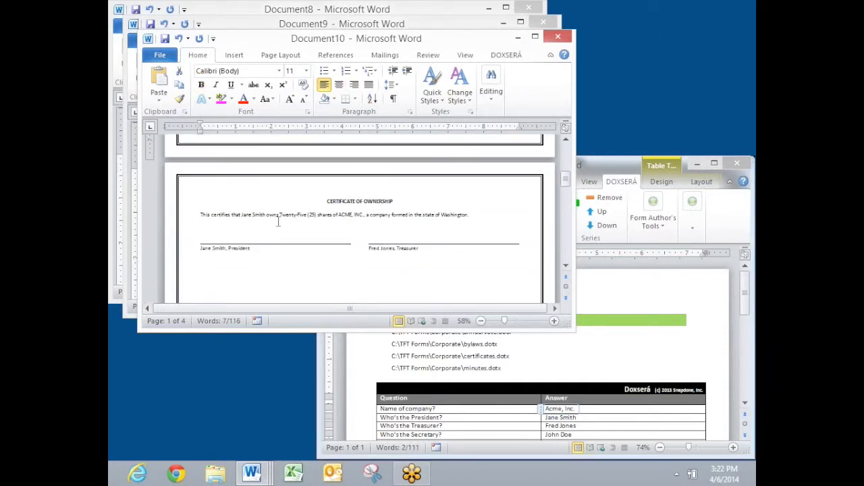
pyautogui.moveTo(241, 215); pyautogui.dragTo(318, 215)
pyautogui.scroll(-1, 324, 215)
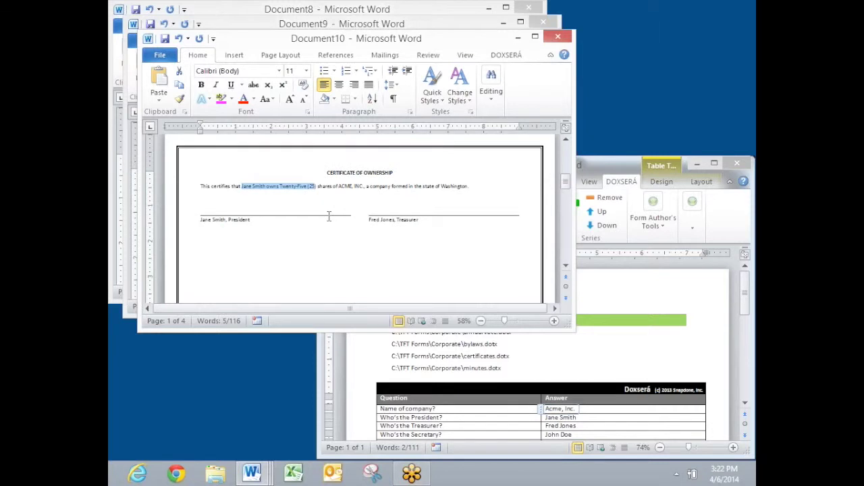
pyautogui.scroll(-15, 329, 218)
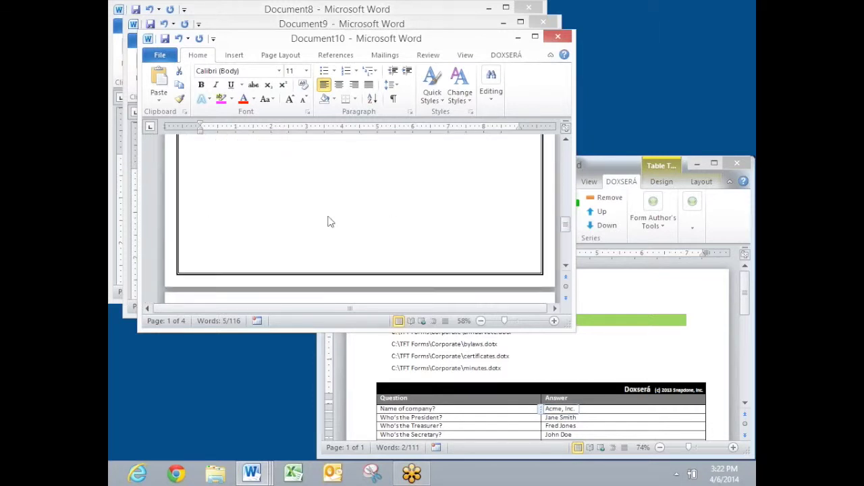
pyautogui.scroll(-5, 329, 217)
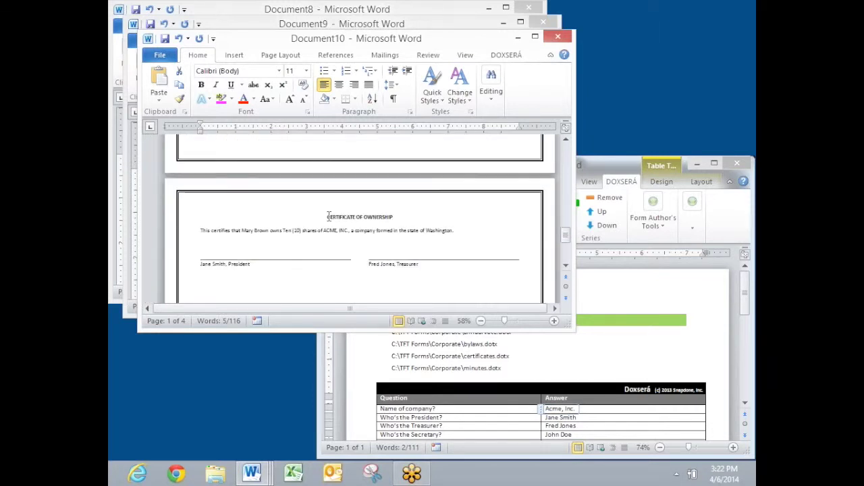
pyautogui.click(555, 37)
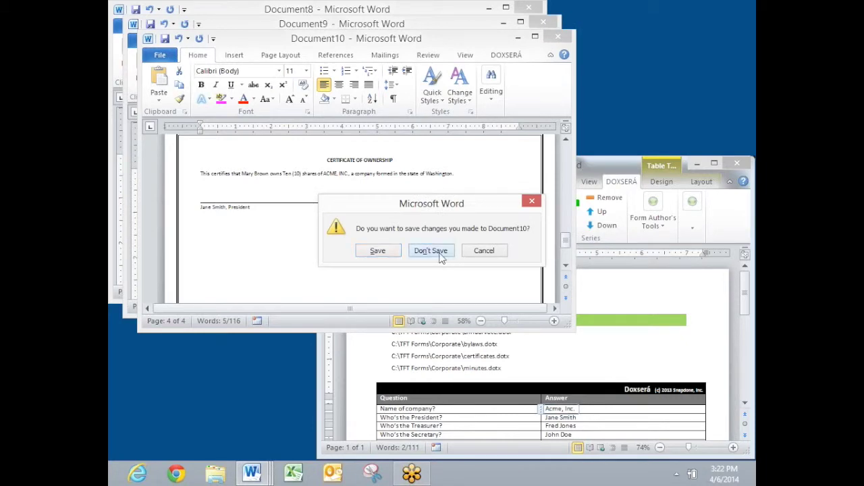
pyautogui.click(431, 250)
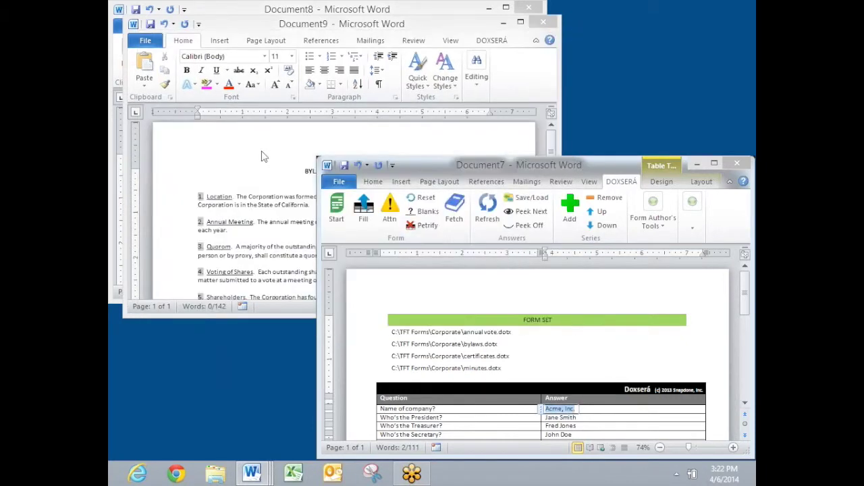
# Close the filled bylaws and annual meeting documents without saving them.
pyautogui.click(543, 25)
pyautogui.click(428, 250)
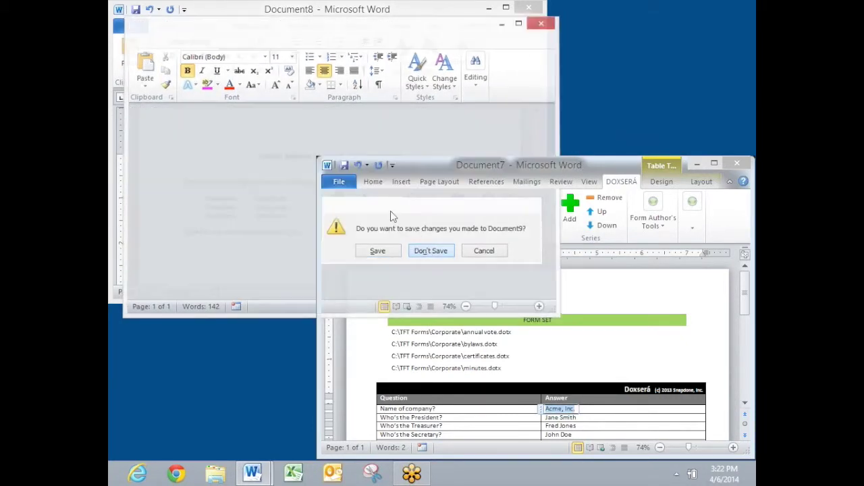
pyautogui.click(273, 162)
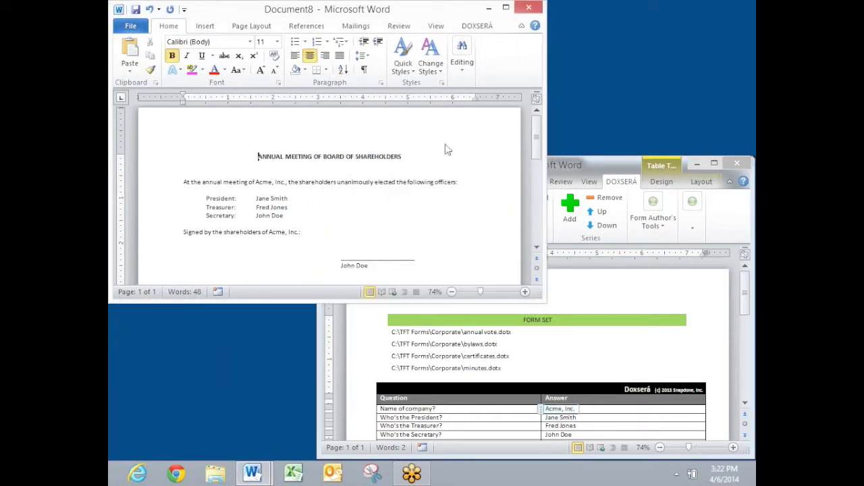
pyautogui.click(529, 9)
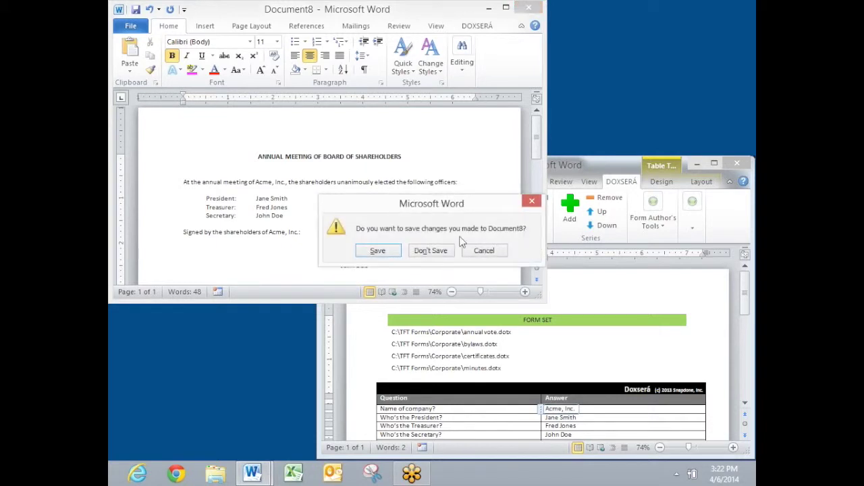
pyautogui.click(437, 255)
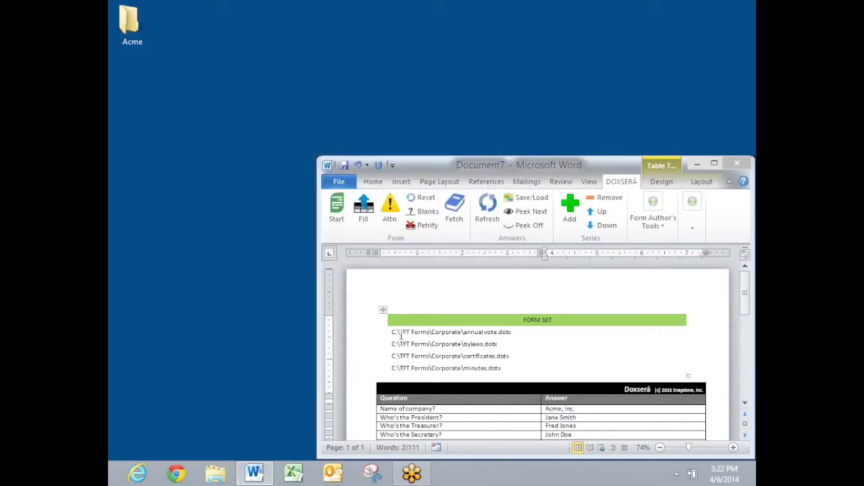
# Start filling in the form set again and choose to automatically name and save the finished documents.
pyautogui.click(401, 335)
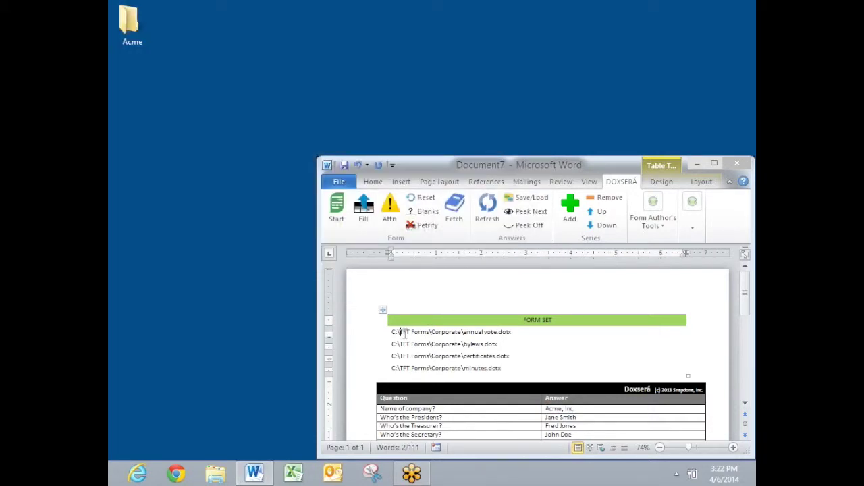
pyautogui.click(365, 210)
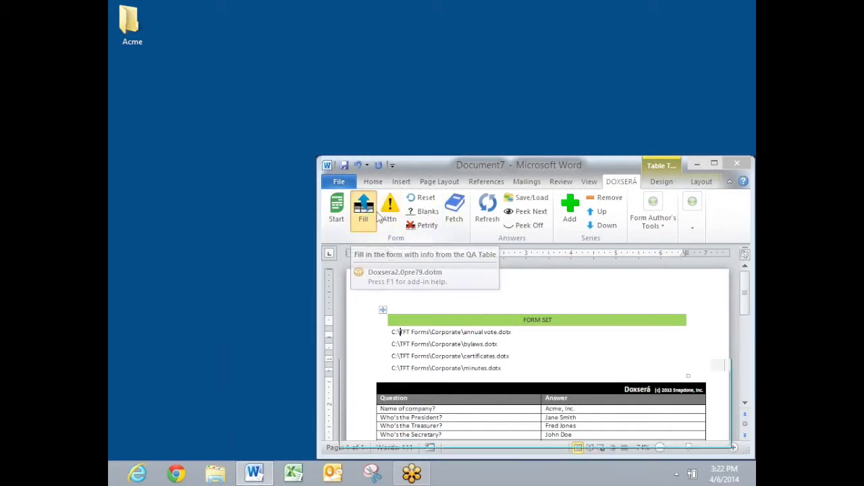
pyautogui.click(359, 293)
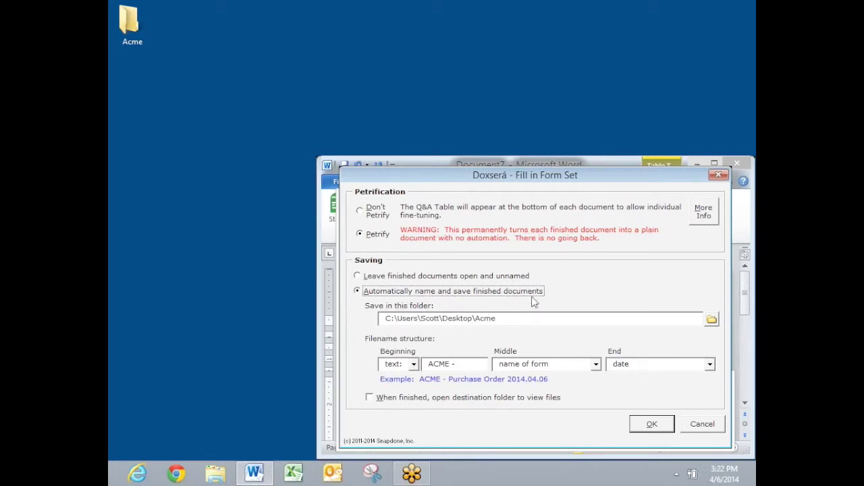
# Check the save folder path and open the matching Acme folder on the desktop to view its contents.
pyautogui.moveTo(520, 318); pyautogui.dragTo(391, 337)
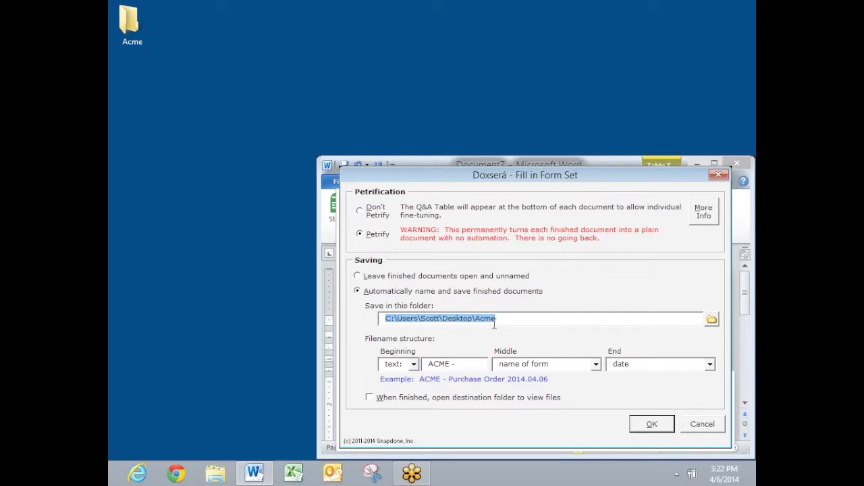
pyautogui.click(126, 26)
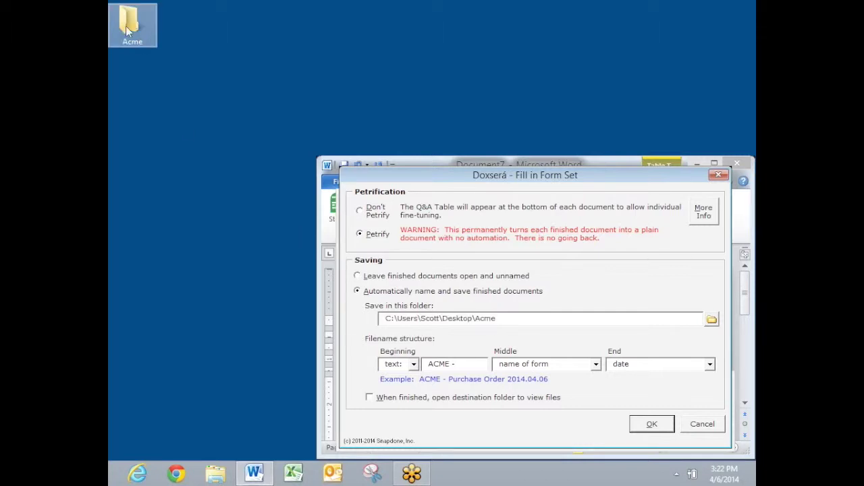
pyautogui.doubleClick(126, 26)
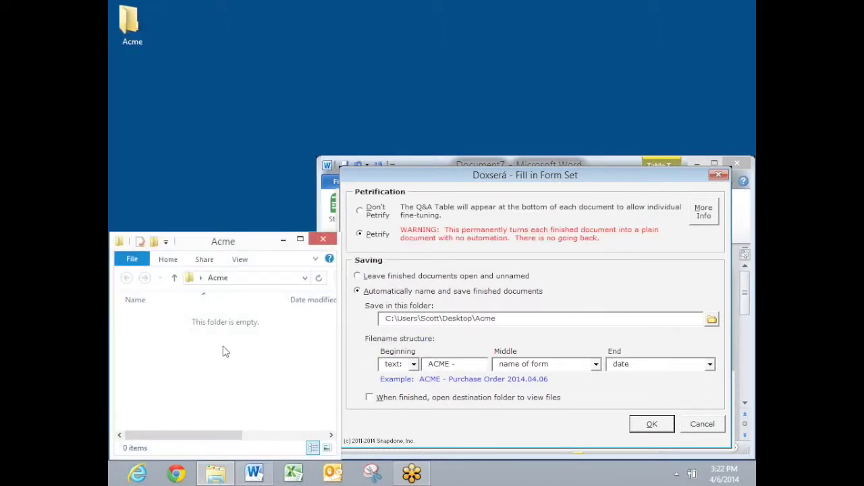
pyautogui.click(471, 345)
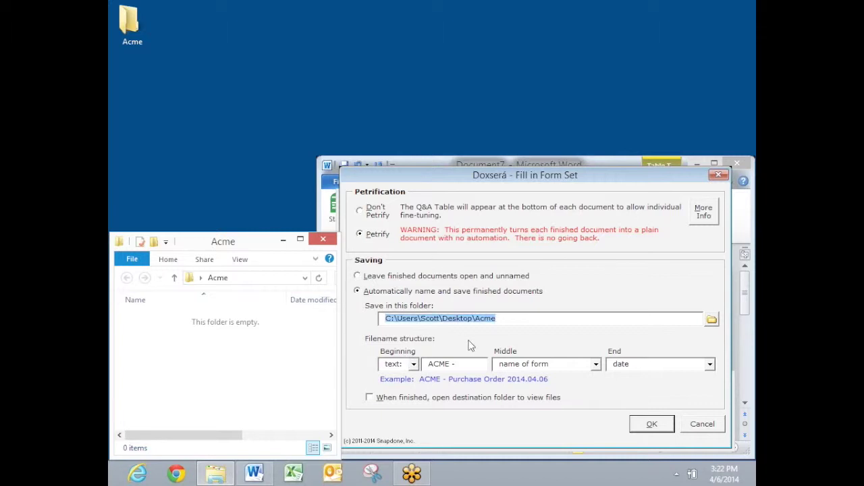
# Check the filename structure of "ACME -", name of form and date, and fill in and save the form set with it.
pyautogui.click(413, 364)
pyautogui.click(413, 364)
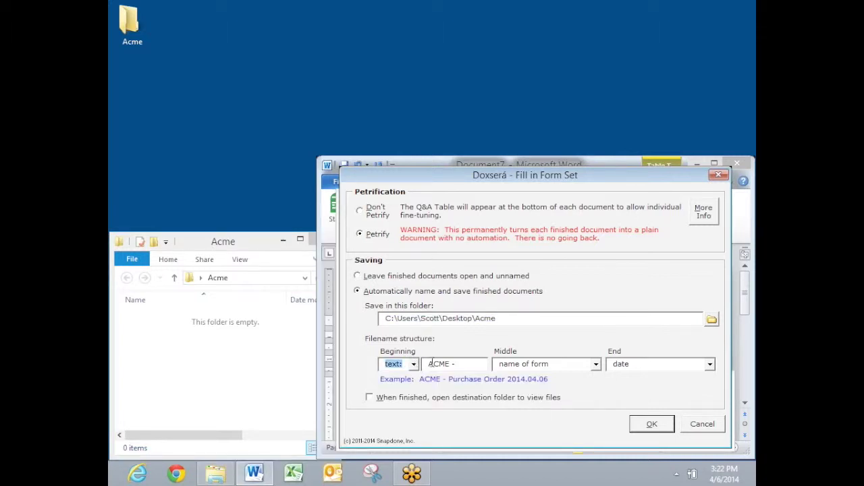
pyautogui.click(467, 364)
pyautogui.moveTo(468, 364); pyautogui.dragTo(421, 364)
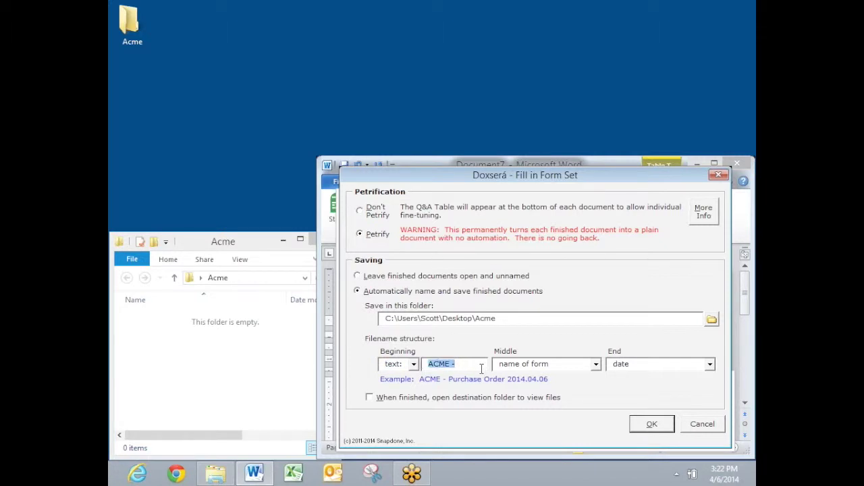
pyautogui.click(564, 365)
pyautogui.click(579, 365)
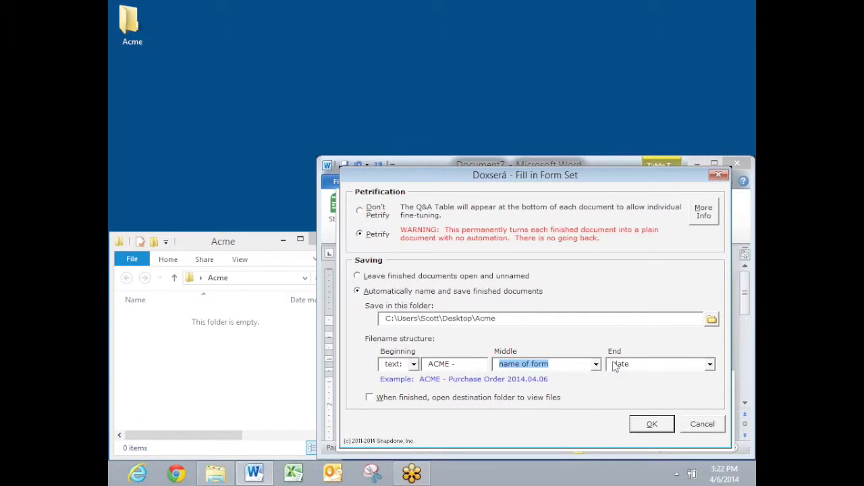
pyautogui.click(642, 364)
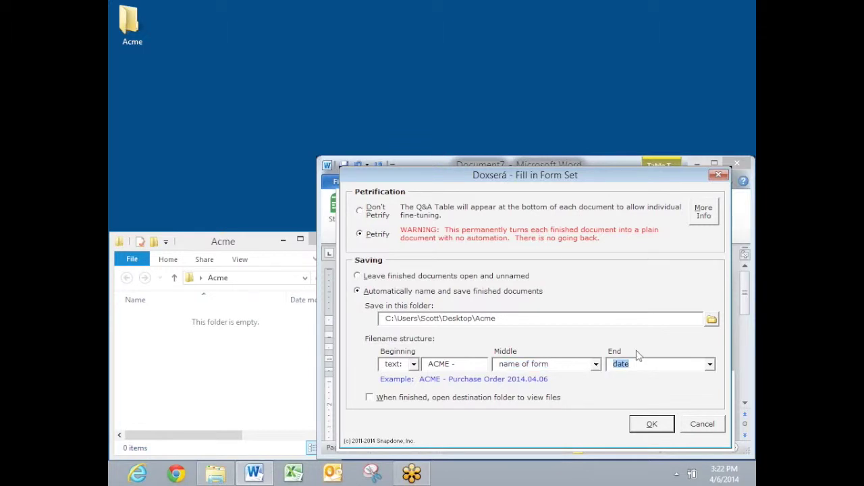
pyautogui.click(645, 425)
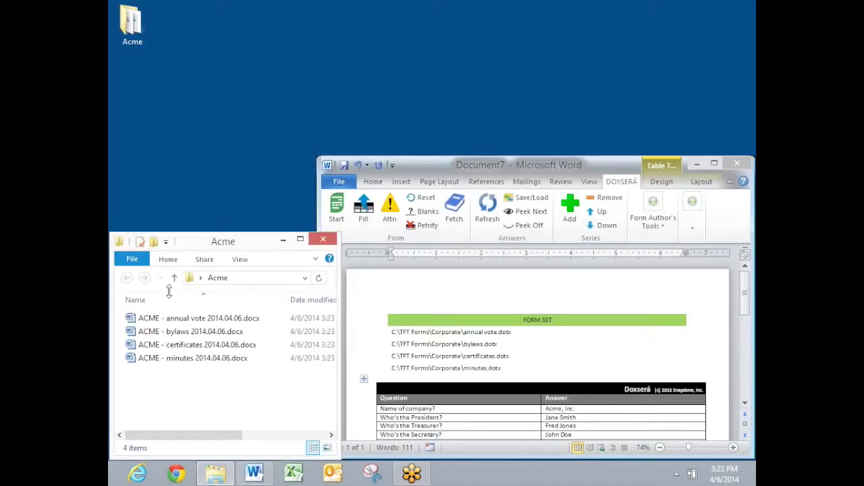
# Select all the saved documents in the Acme folder.
pyautogui.click(172, 343)
pyautogui.hotkey('ctrl', 'a')
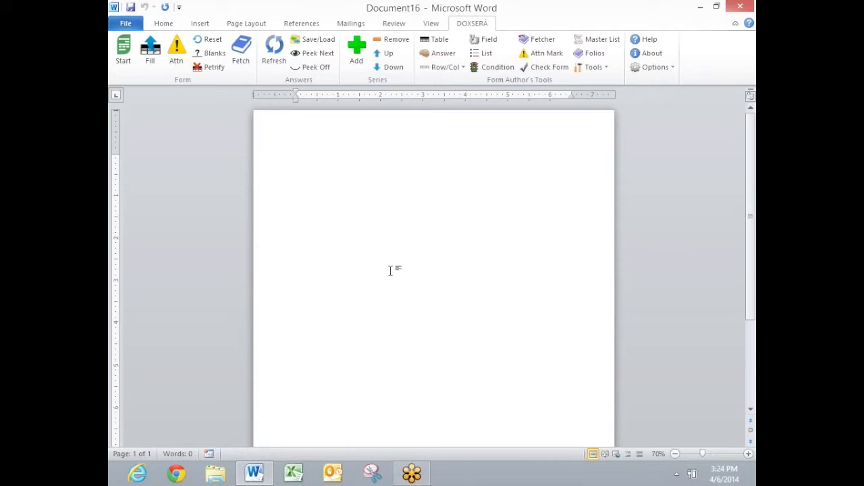
# Filter the Jury Instructions - Civil folio by the Motor Vehicles tag and fetch the WPI 70.02 Right of Way passage into the blank document.
pyautogui.click(245, 59)
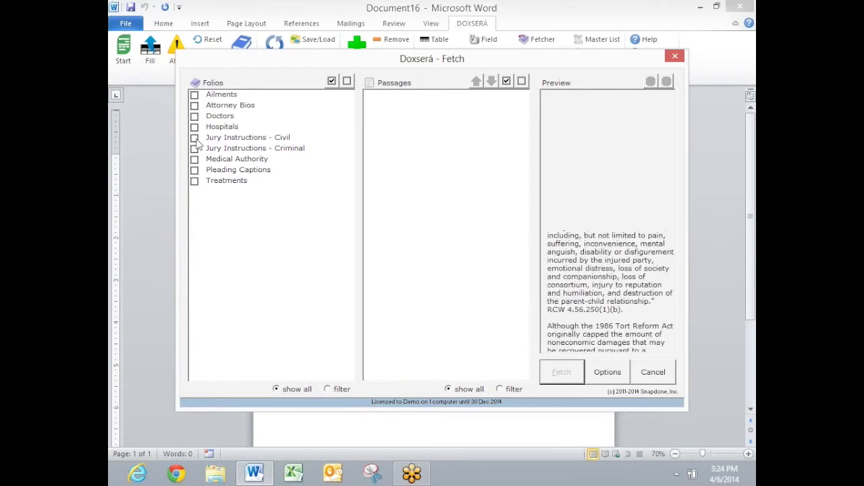
pyautogui.click(195, 138)
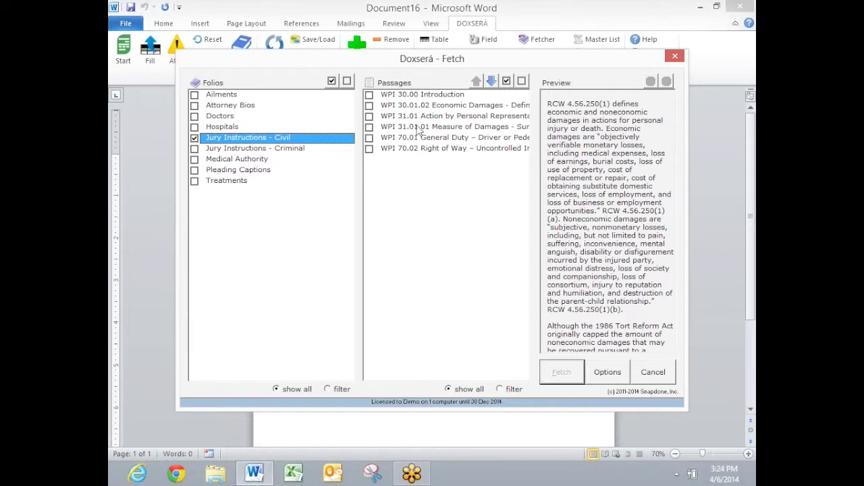
pyautogui.click(500, 389)
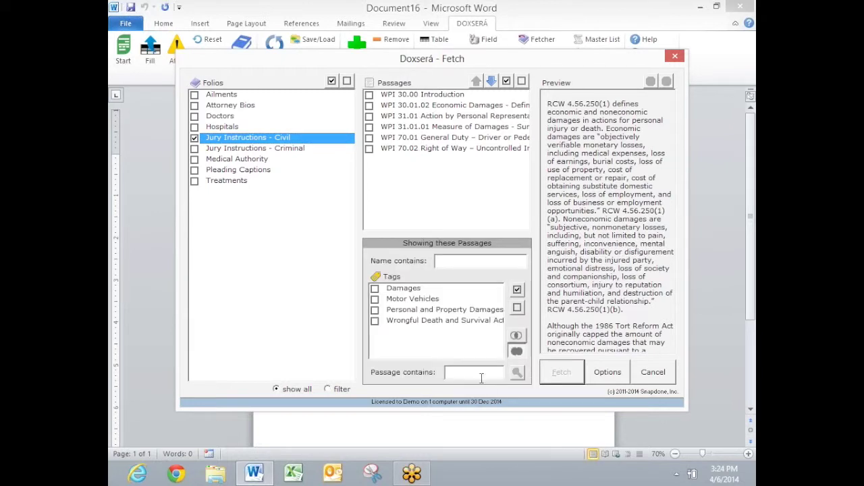
pyautogui.click(374, 300)
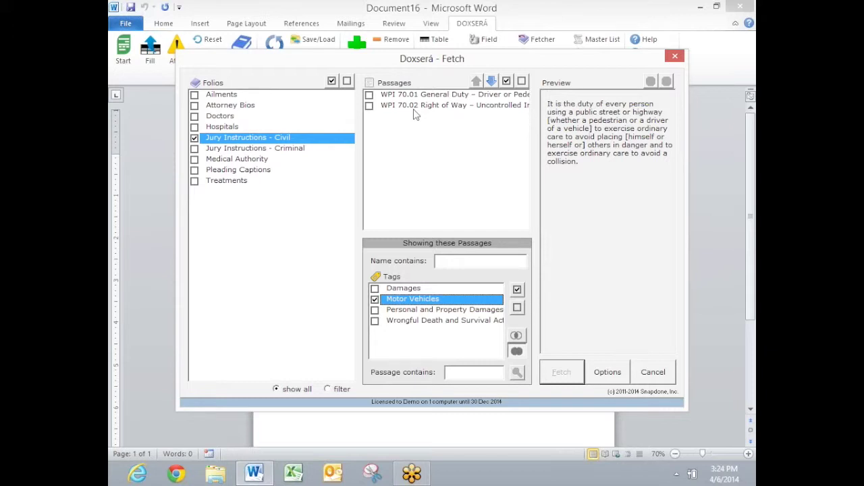
pyautogui.click(370, 107)
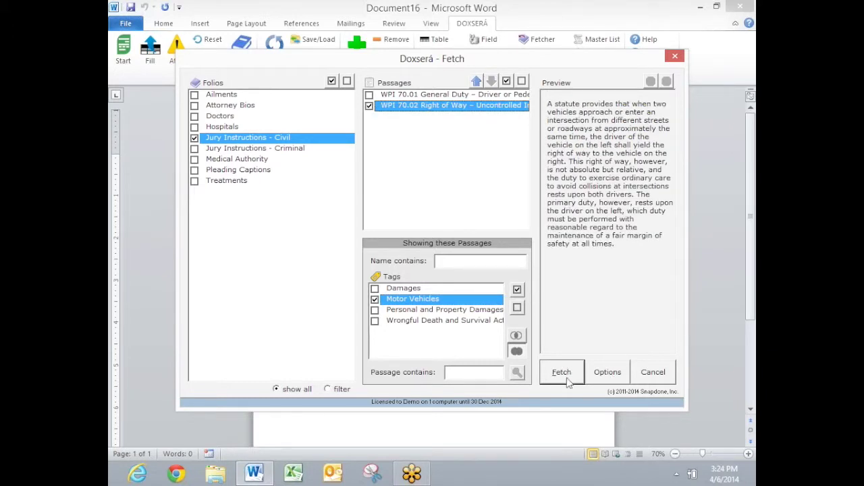
pyautogui.click(564, 378)
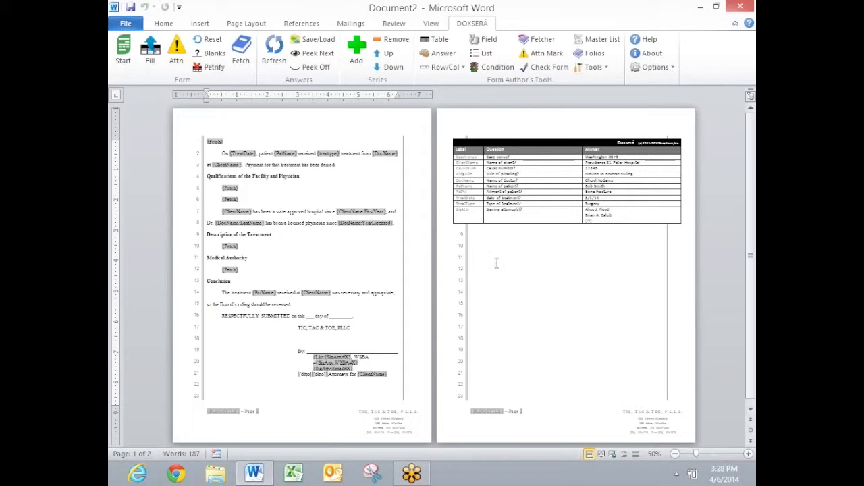
# Examine the Fetch fields in the pleading form, from the caption through the qualifications and treatment description to the medical authority.
pyautogui.click(195, 142)
pyautogui.click(233, 188)
pyautogui.click(248, 200)
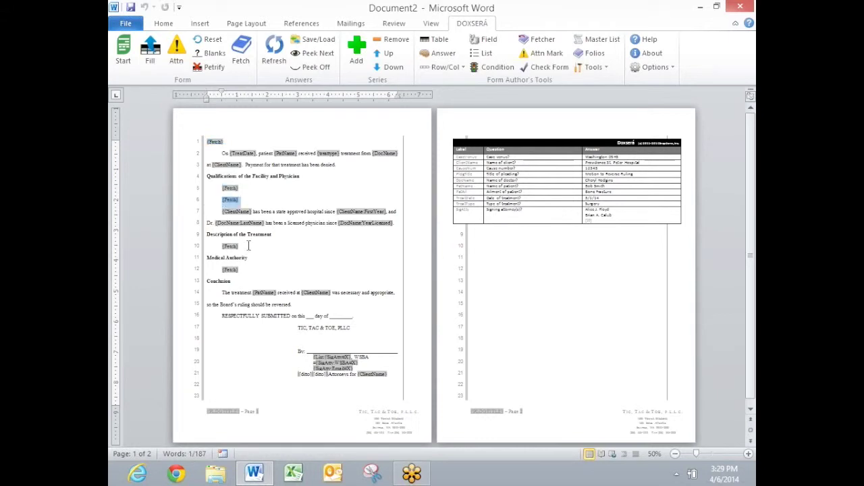
pyautogui.click(247, 248)
pyautogui.click(247, 269)
pyautogui.click(172, 271)
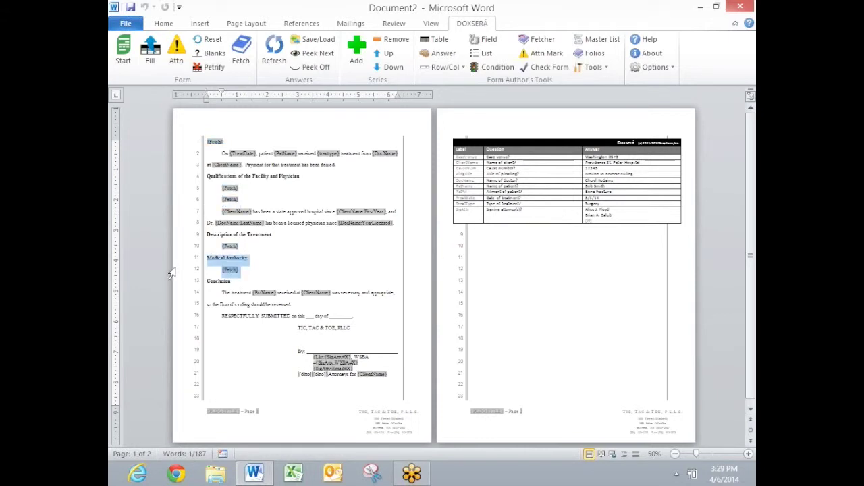
pyautogui.click(248, 270)
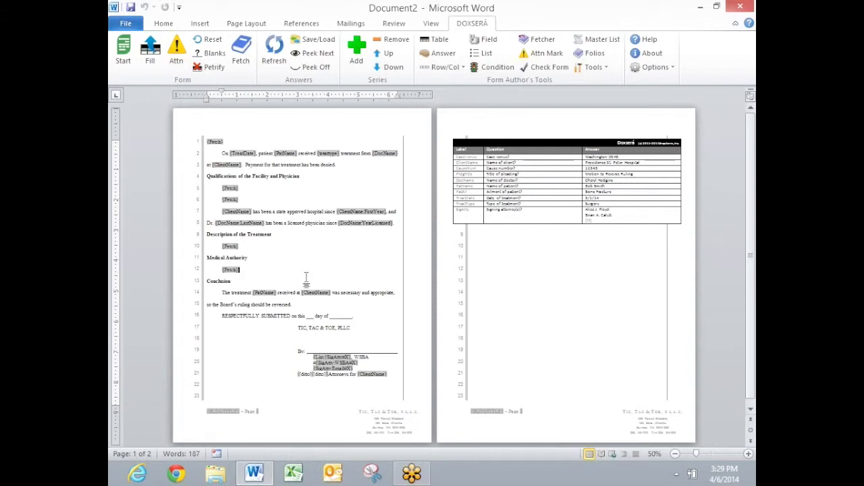
# Check the case venue and client name answers in the Q&A table, and fill in the pleading form.
pyautogui.click(607, 158)
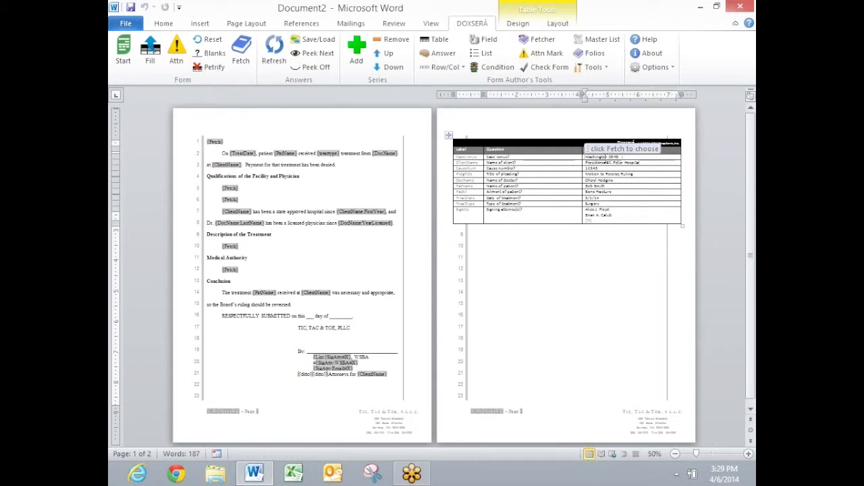
pyautogui.click(605, 163)
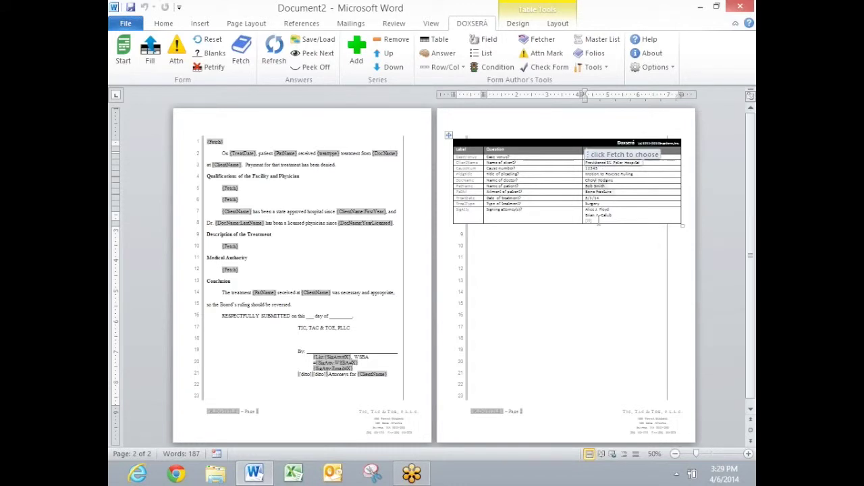
pyautogui.click(597, 257)
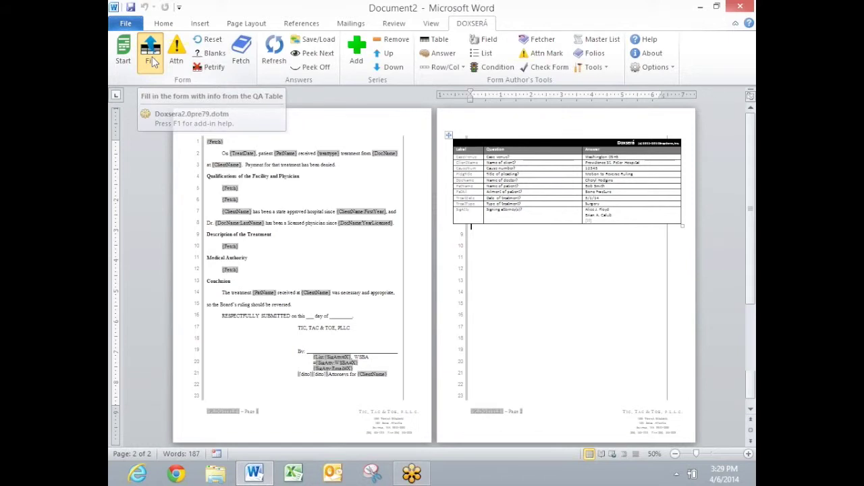
pyautogui.click(151, 56)
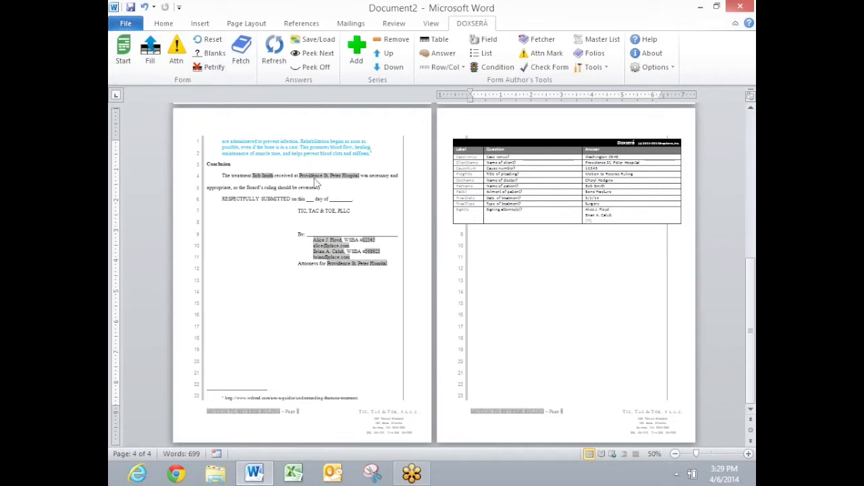
# Go back to the start of the filled motion and examine the hospital and doctor passages under Qualifications of the Facility and Physician.
pyautogui.scroll(10, 315, 183)
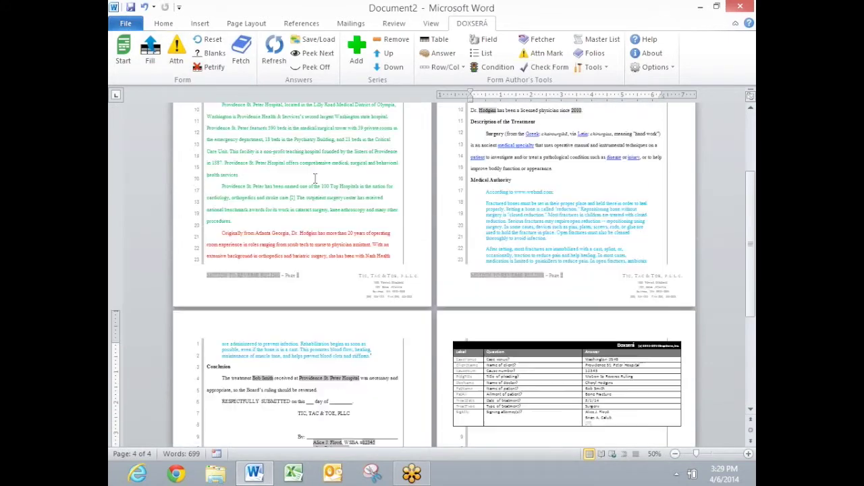
pyautogui.scroll(1, 314, 177)
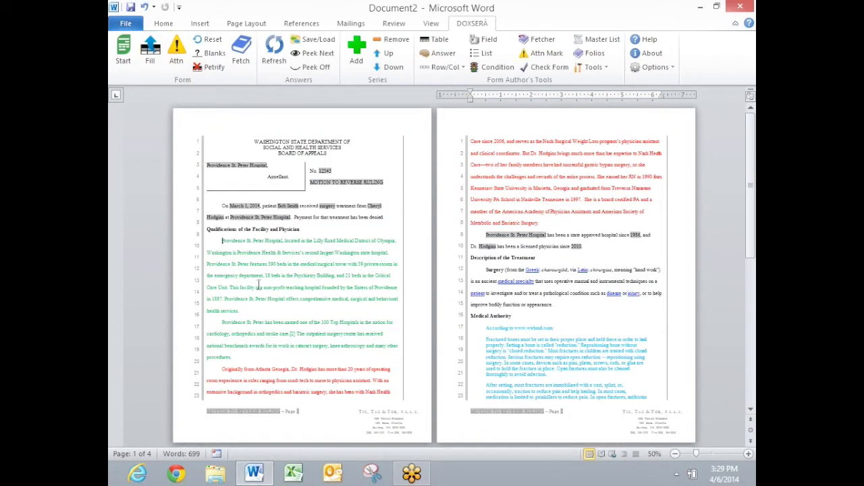
pyautogui.moveTo(284, 355); pyautogui.dragTo(283, 338)
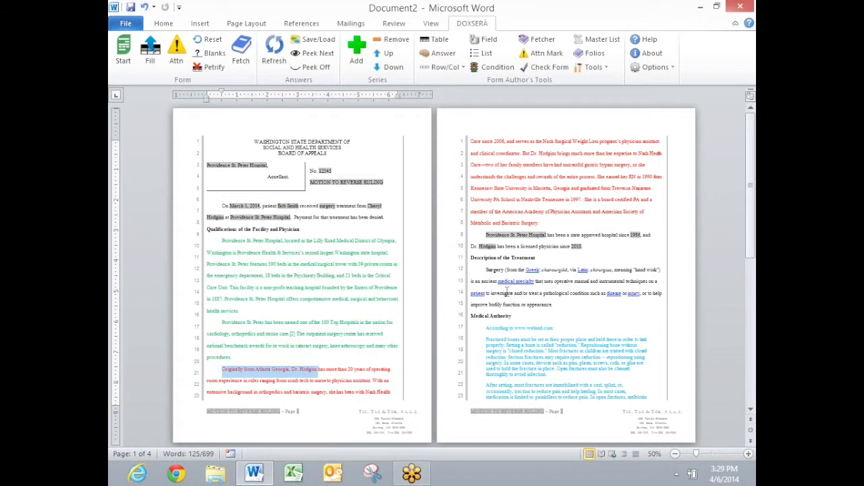
pyautogui.moveTo(223, 370); pyautogui.dragTo(318, 370)
pyautogui.moveTo(583, 249); pyautogui.dragTo(568, 230)
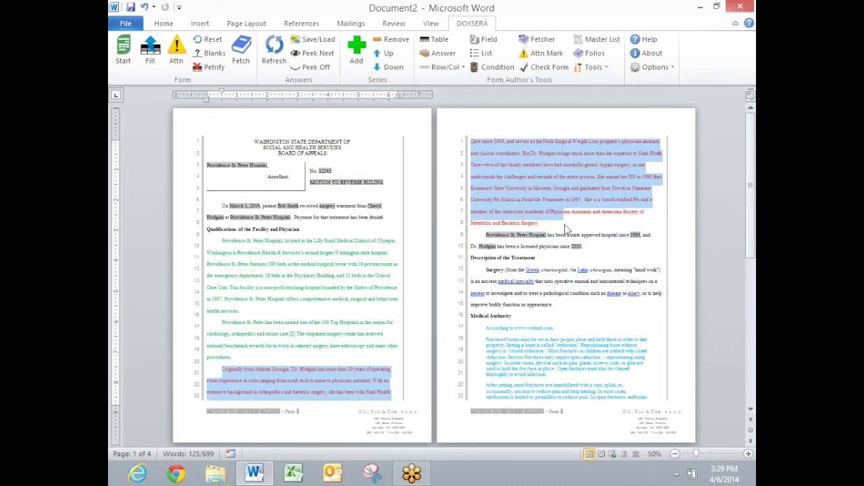